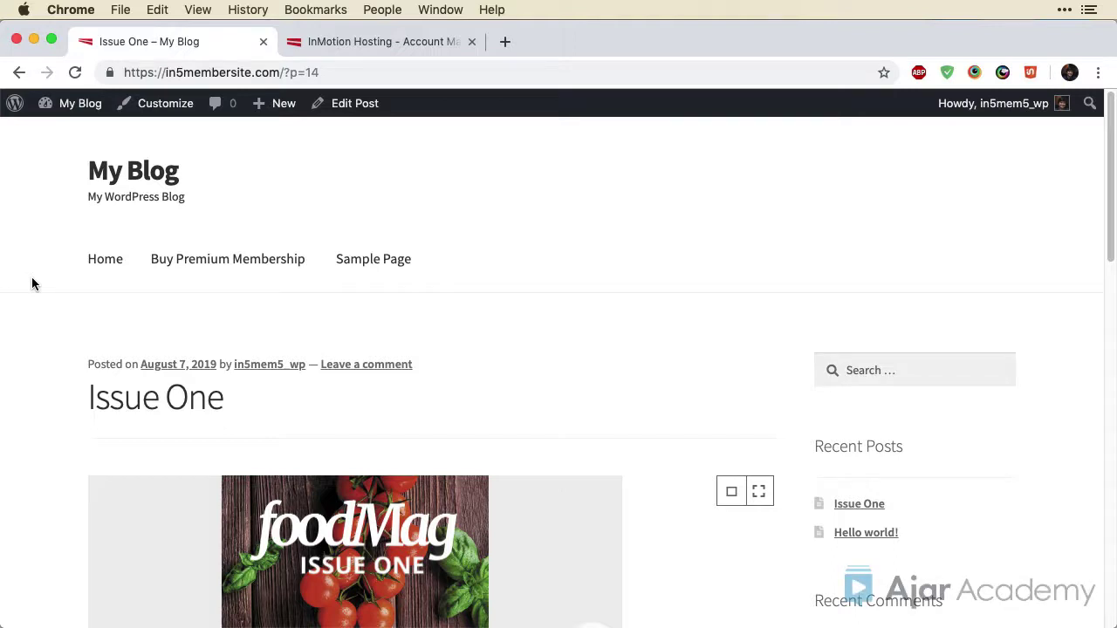
# Step: Enable Folder Protection under WishList Member's Content Protection > Folders from the admin dashboard
pyautogui.moveTo(70, 106)
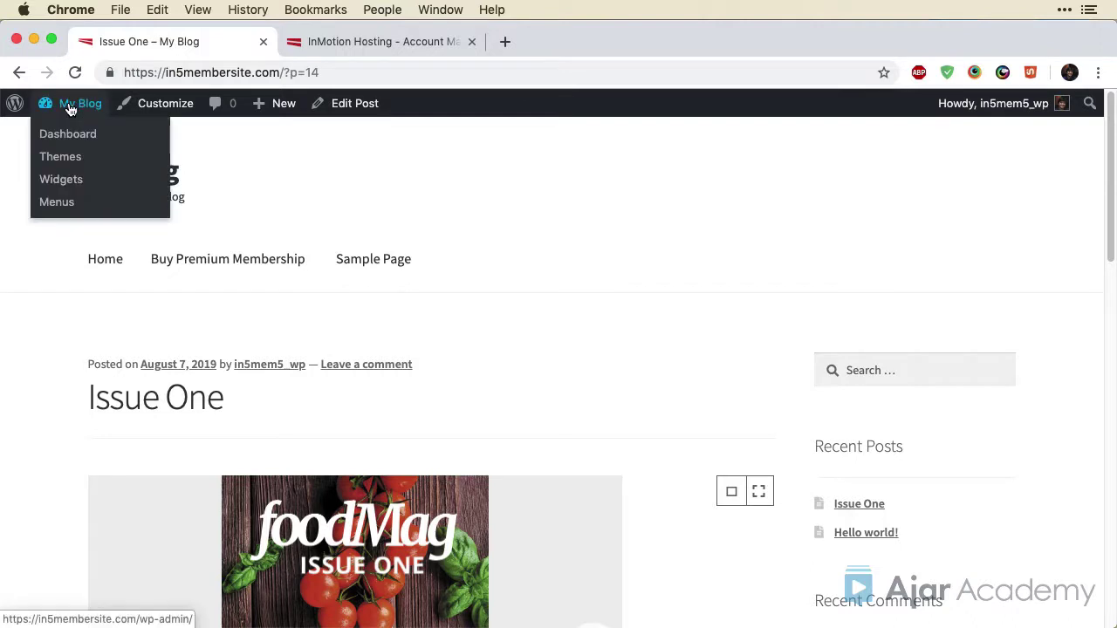
pyautogui.click(74, 135)
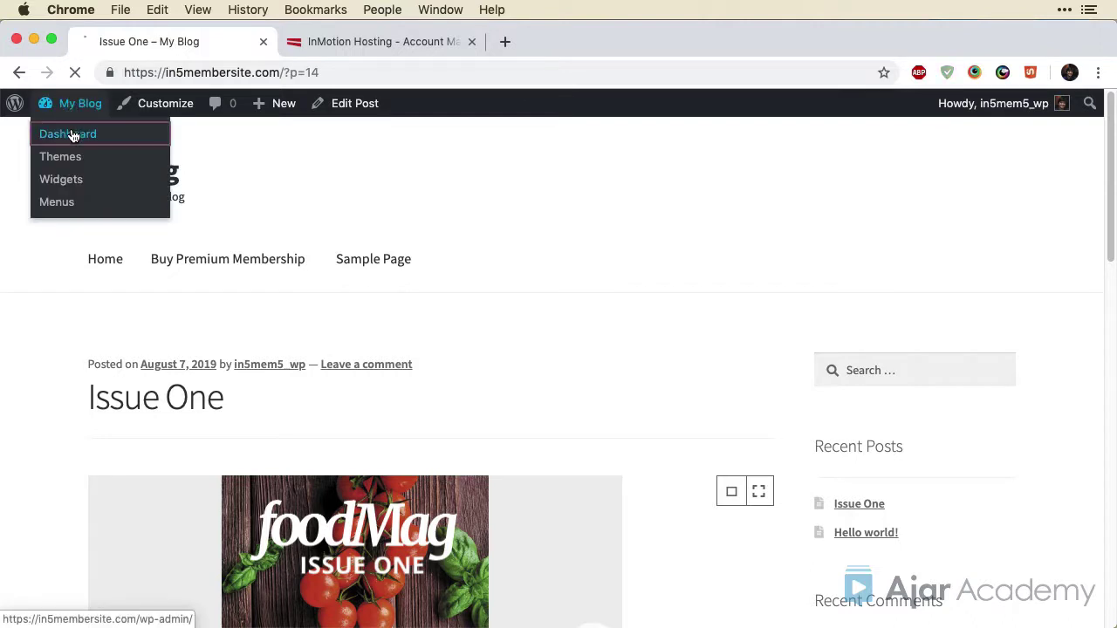
pyautogui.moveTo(20, 230)
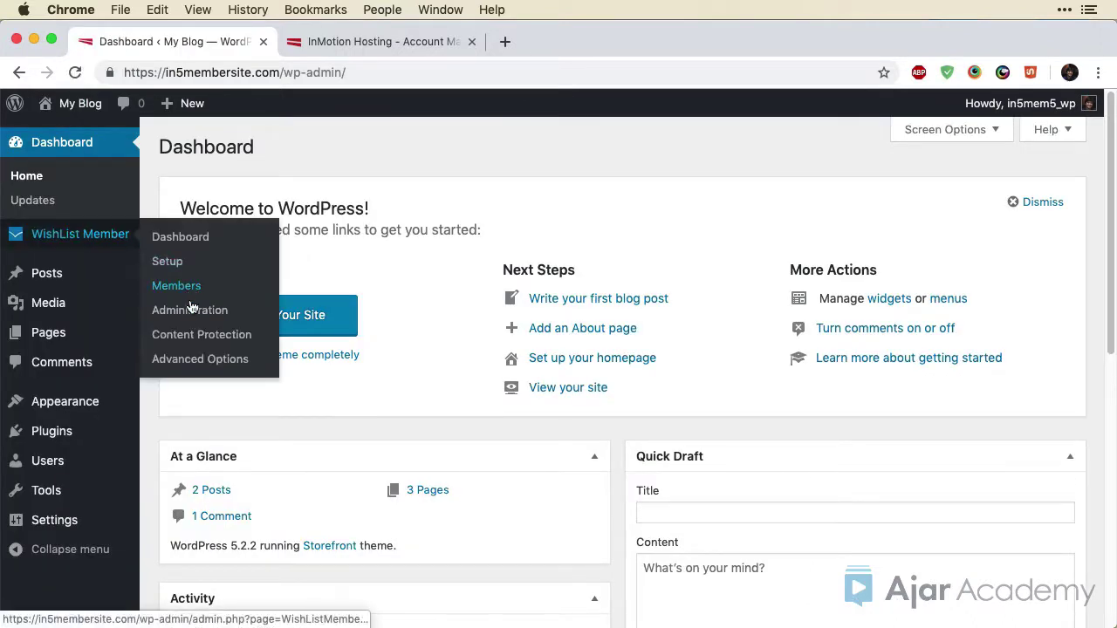
pyautogui.click(186, 336)
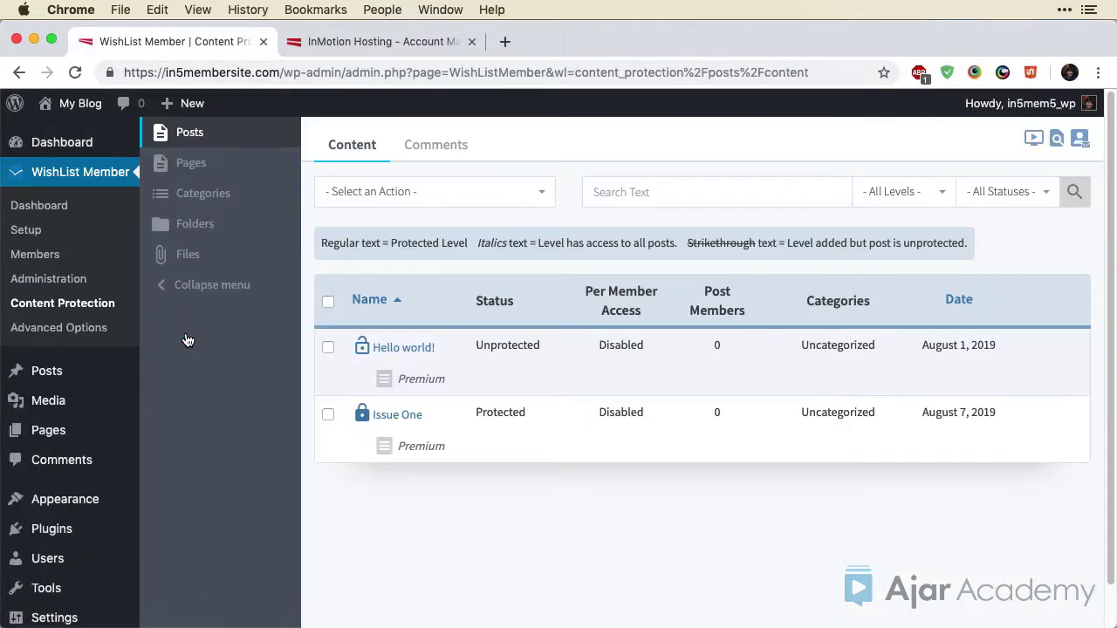
pyautogui.click(199, 224)
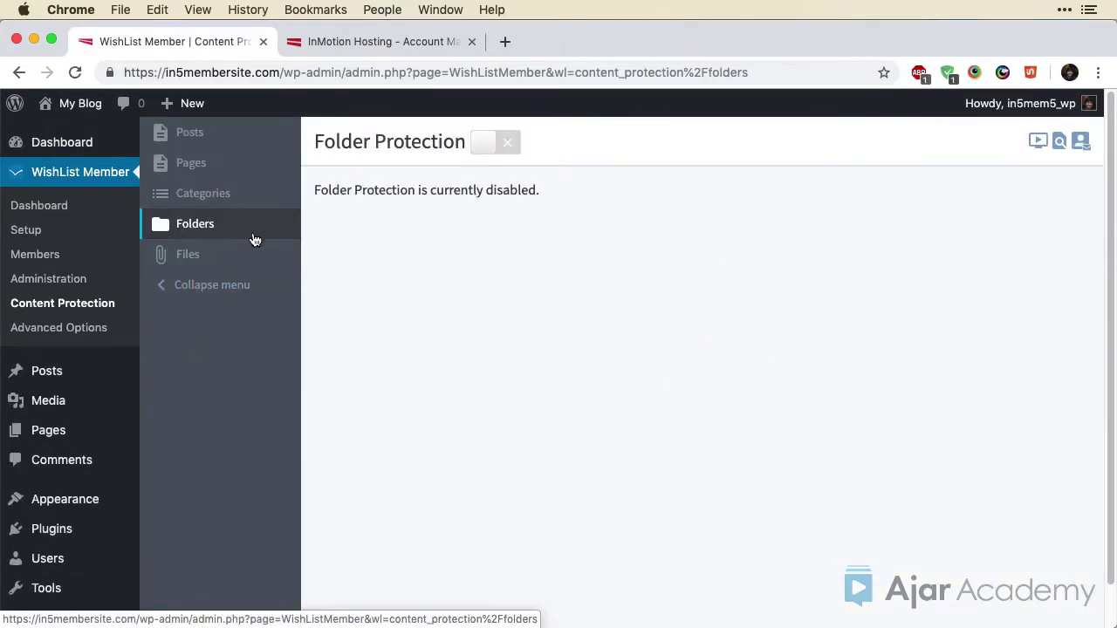
pyautogui.click(481, 150)
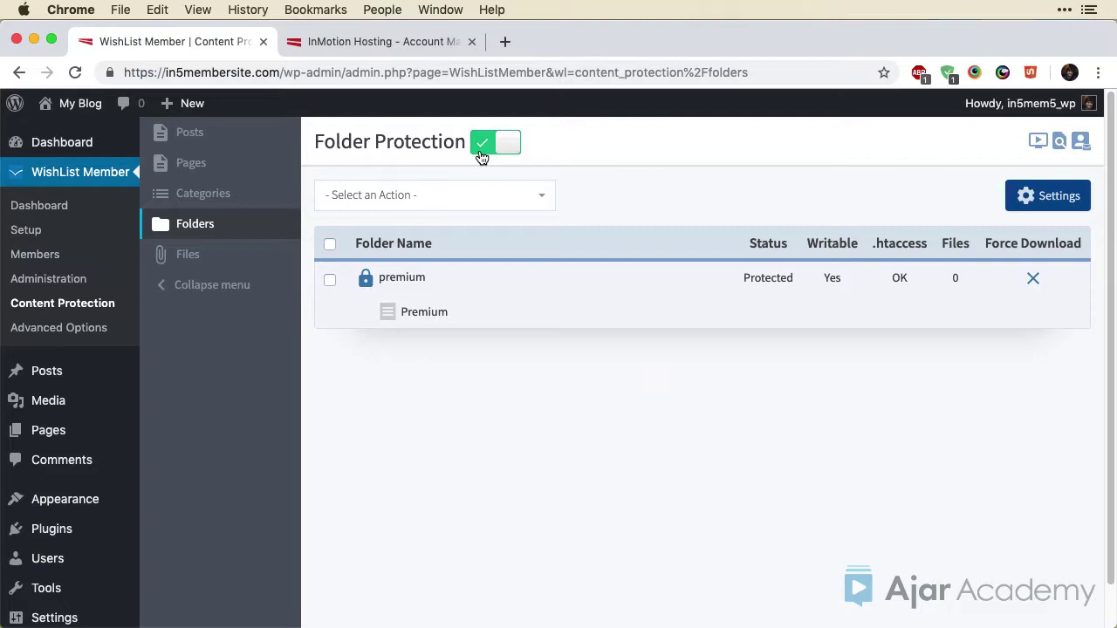
# Step: Open the Folder Protection Settings and make the 'files' parent folder path editable
pyautogui.click(1044, 197)
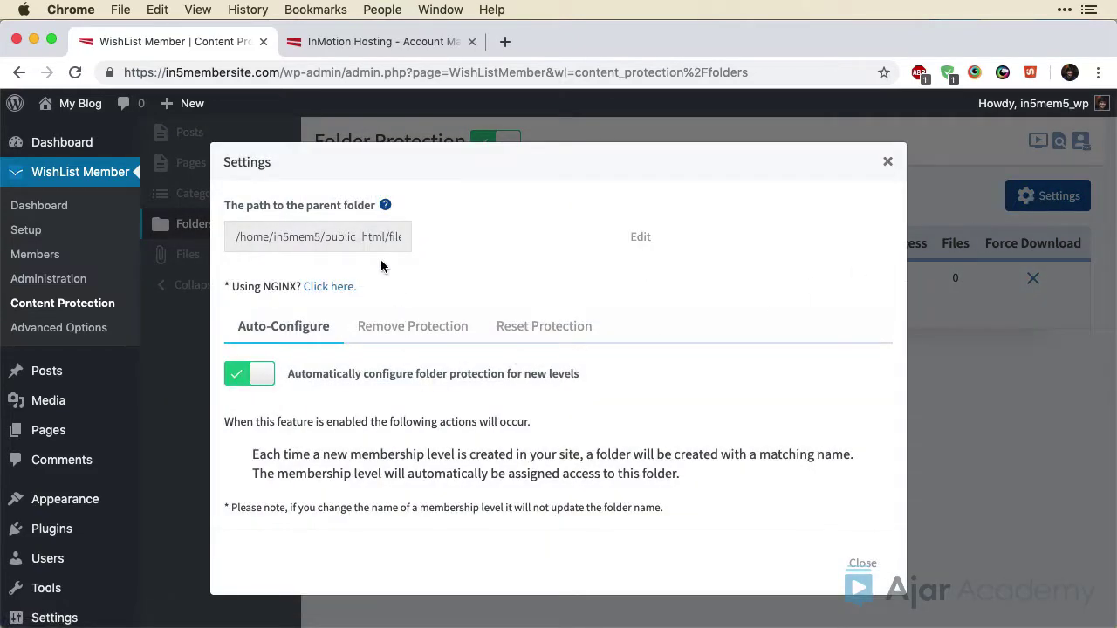
pyautogui.click(634, 237)
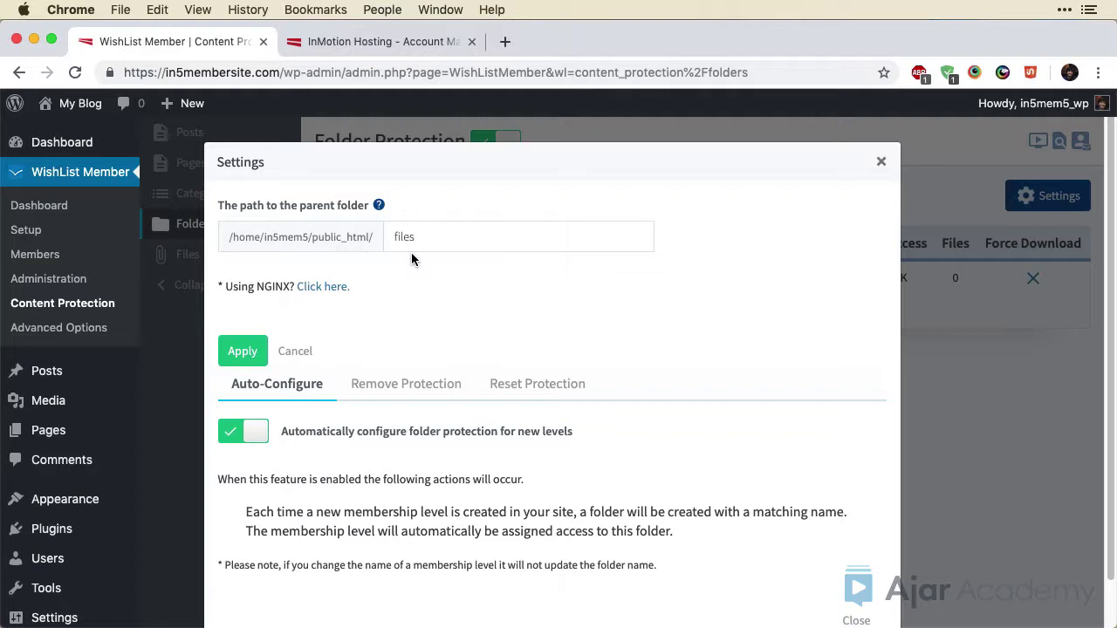
# Step: Cancel the path edit, reset protection on all folders, and reload the folder list
pyautogui.click(302, 348)
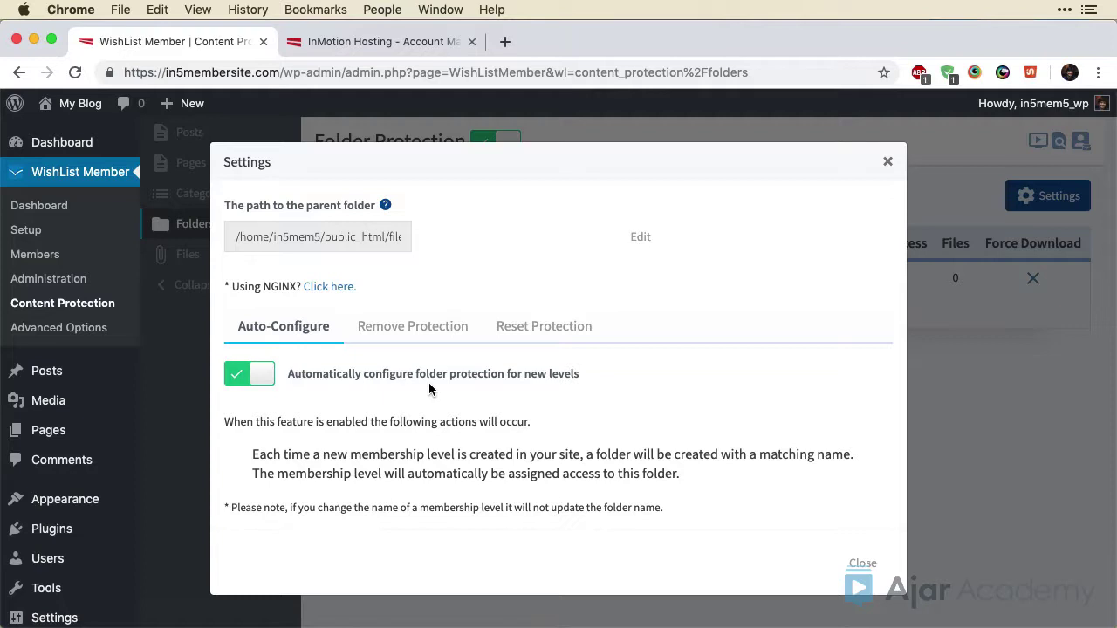
pyautogui.click(519, 334)
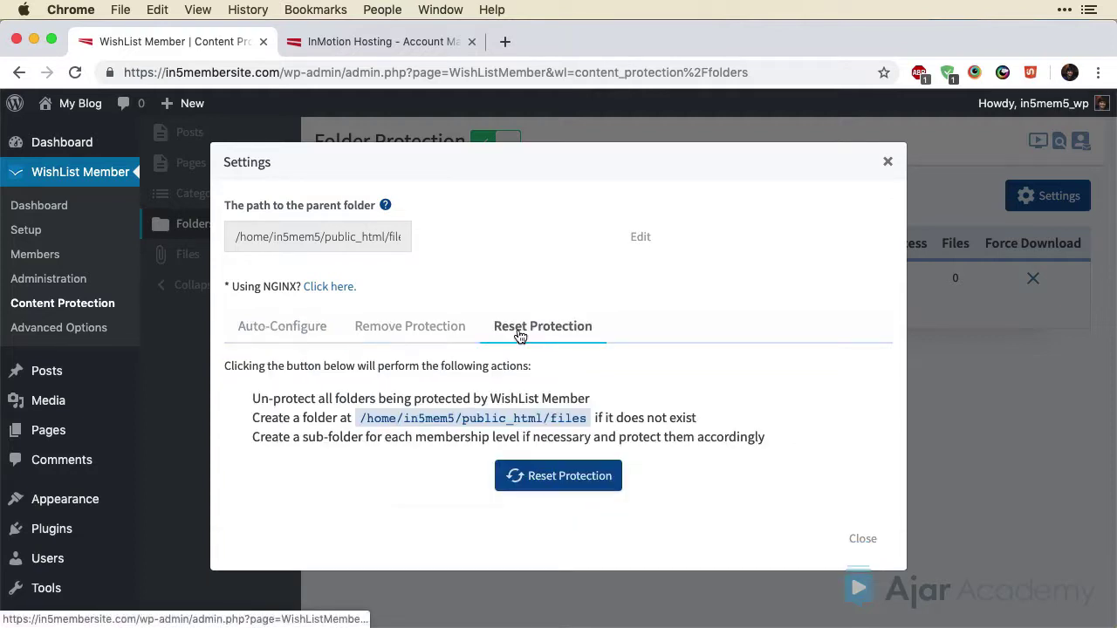
pyautogui.click(538, 471)
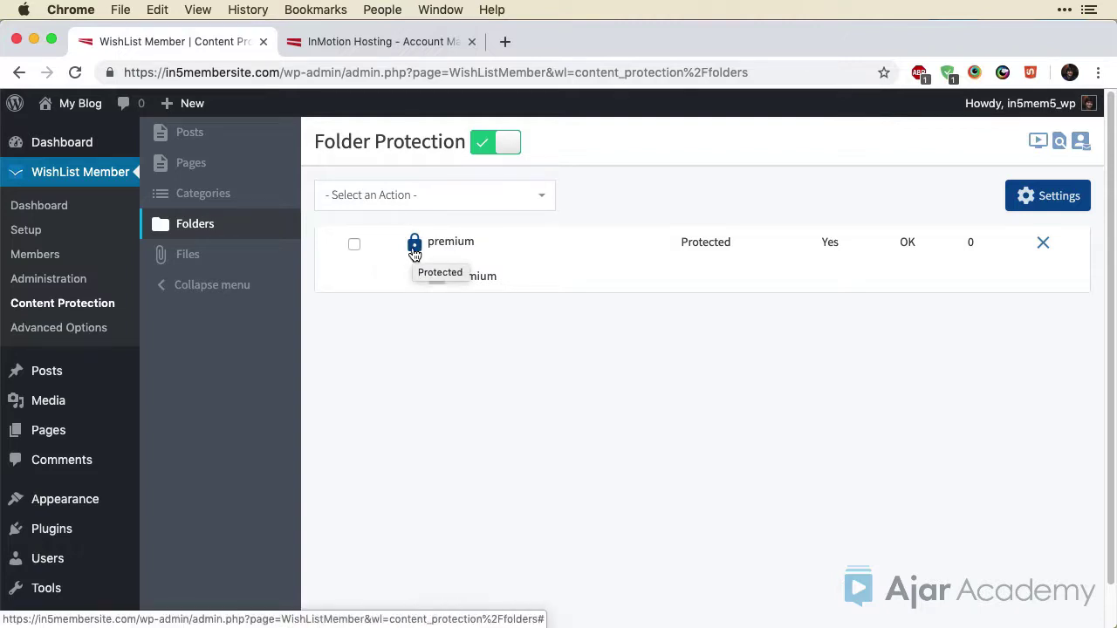
pyautogui.click(76, 71)
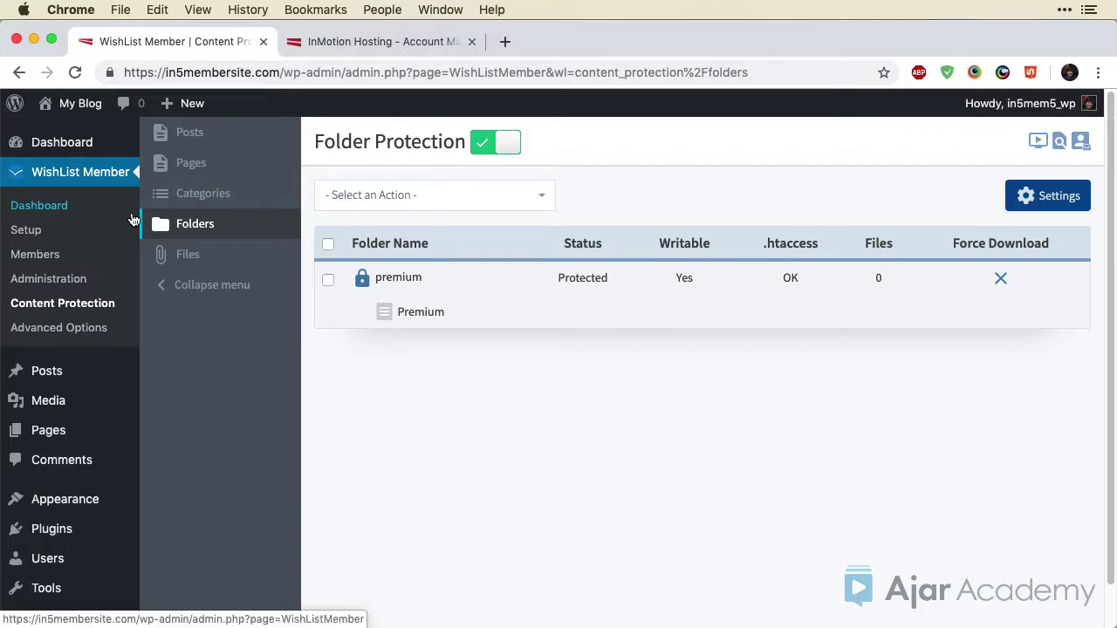
# Step: Open the Issue One post from the dashboard and delete its foodMag embed
pyautogui.click(80, 145)
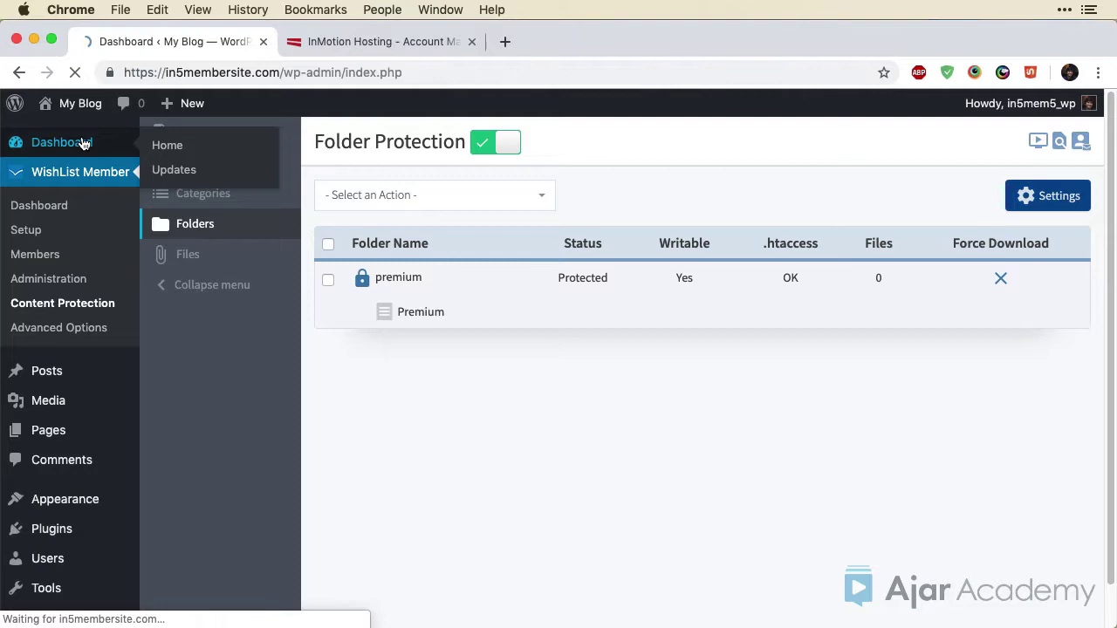
pyautogui.scroll(-5, 231, 395)
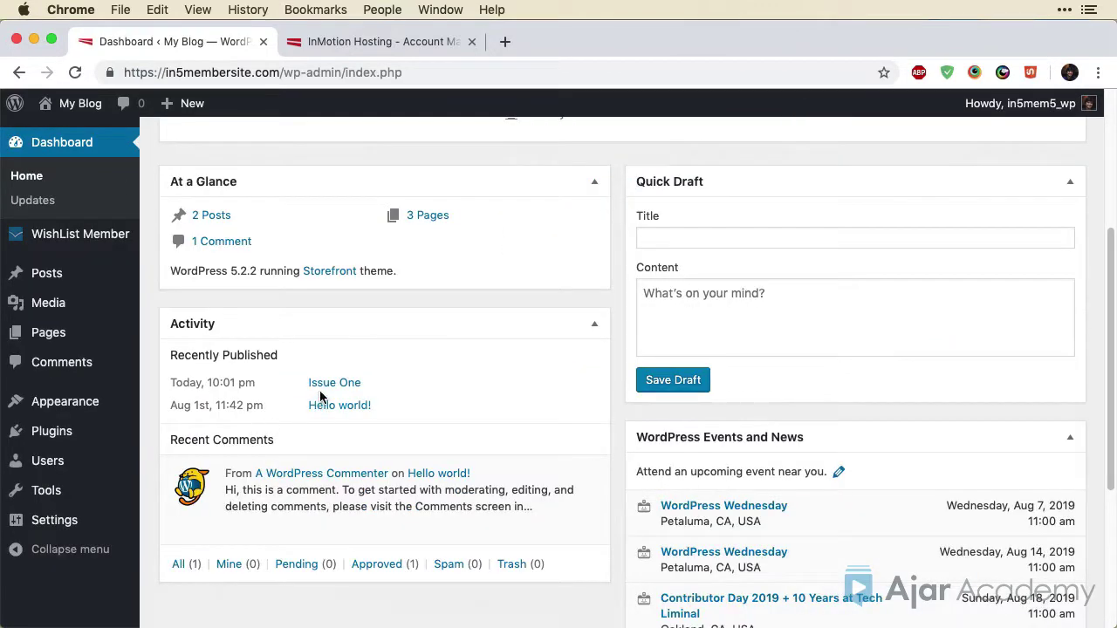
pyautogui.click(320, 384)
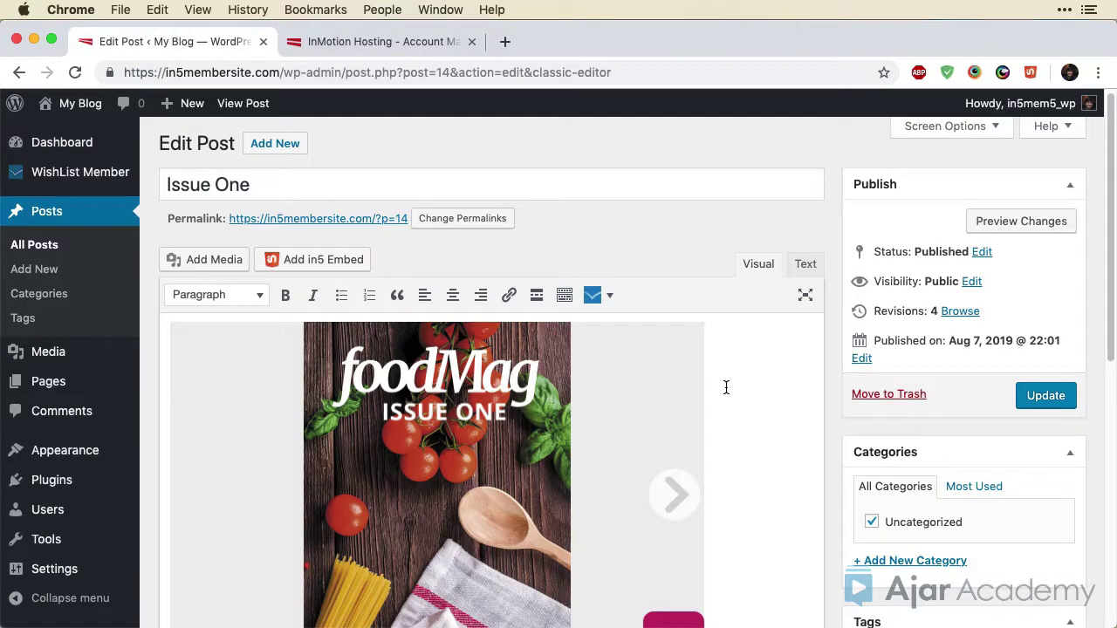
pyautogui.click(726, 387)
pyautogui.press('BackSpace')
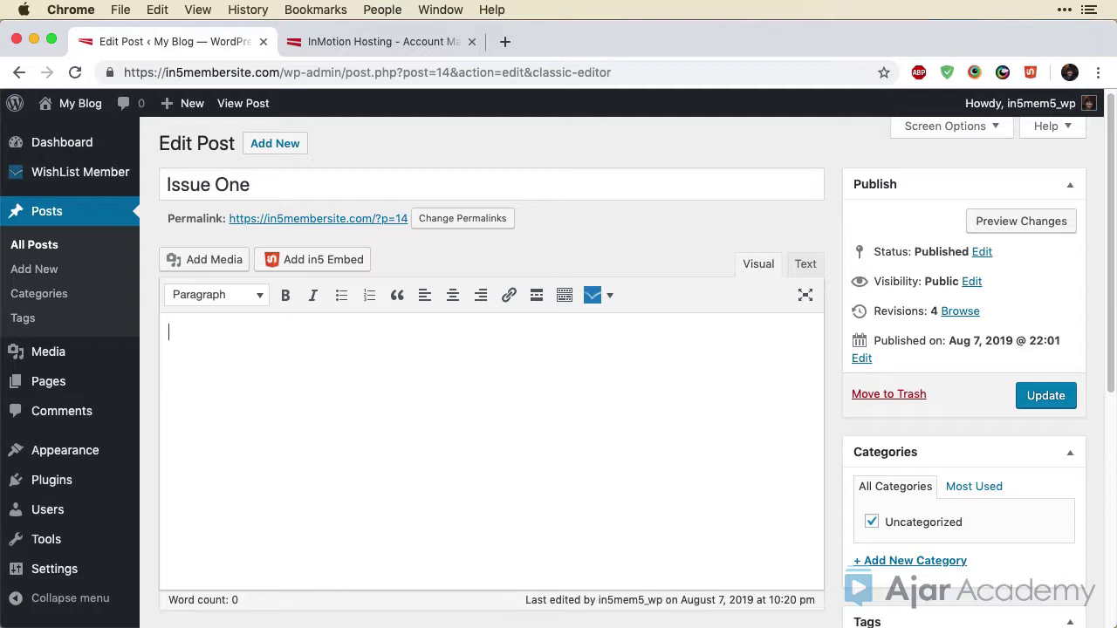
# Step: Permanently delete the Issue One archive from the in5 Embed Library
pyautogui.click(292, 259)
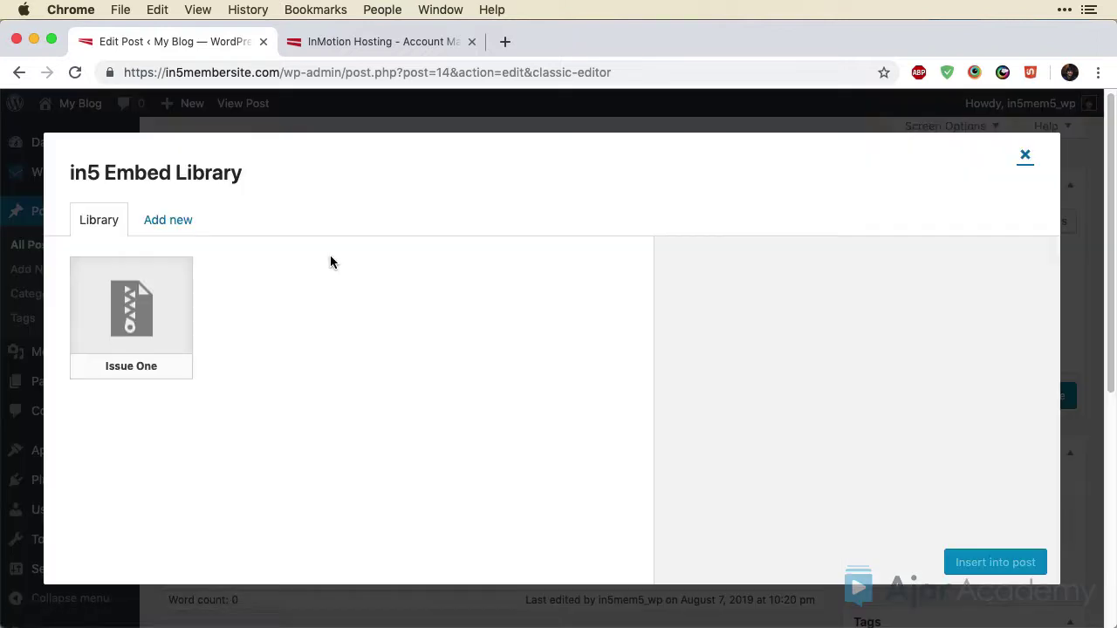
pyautogui.click(160, 324)
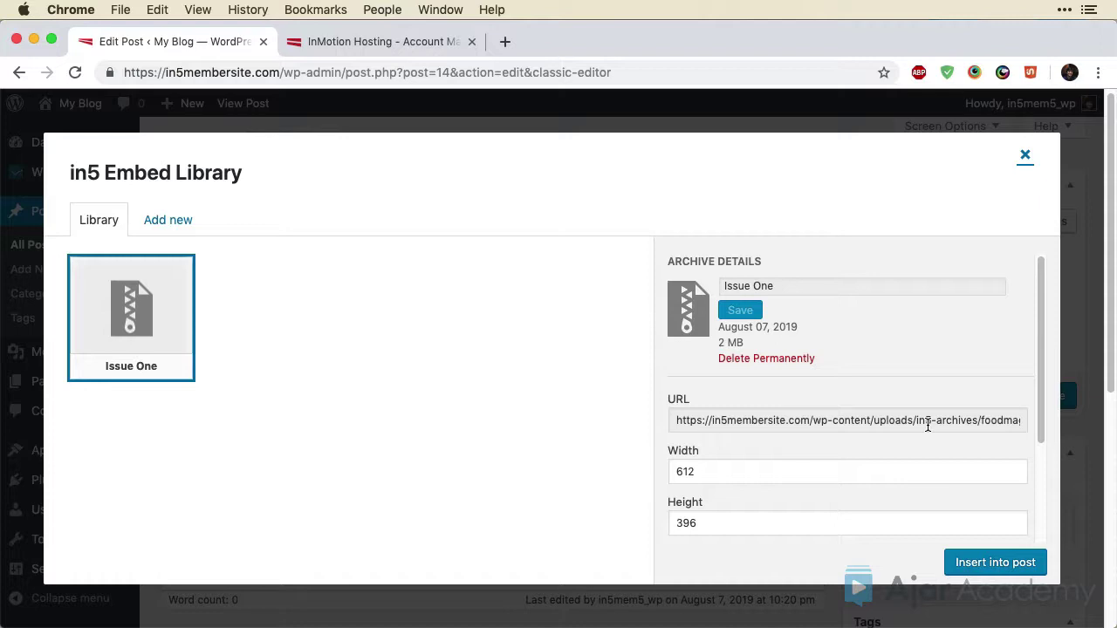
pyautogui.click(786, 360)
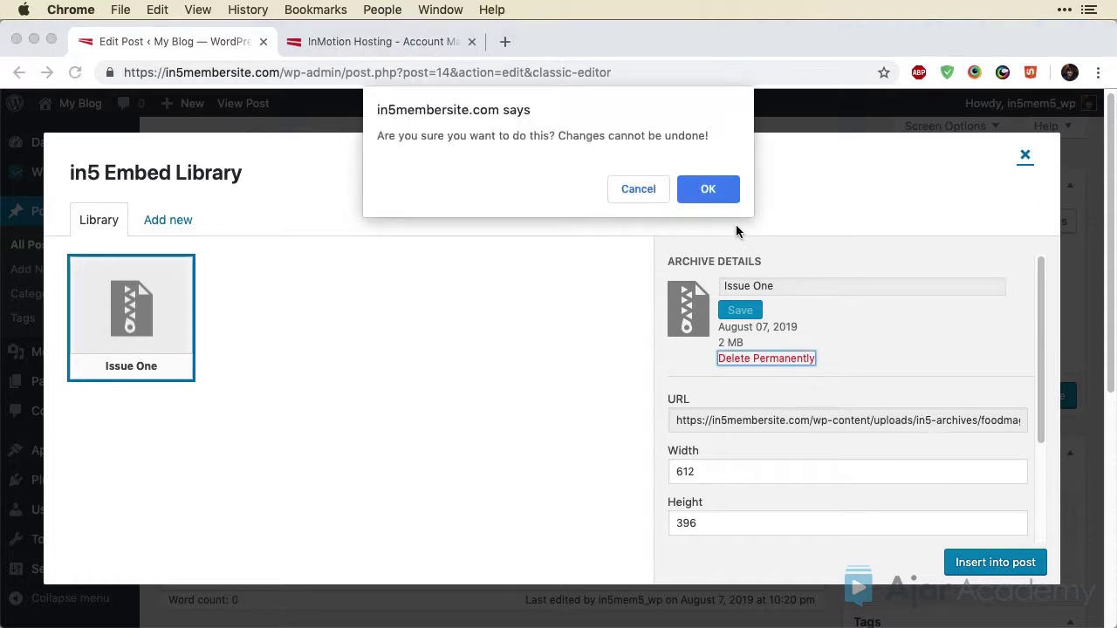
pyautogui.click(713, 183)
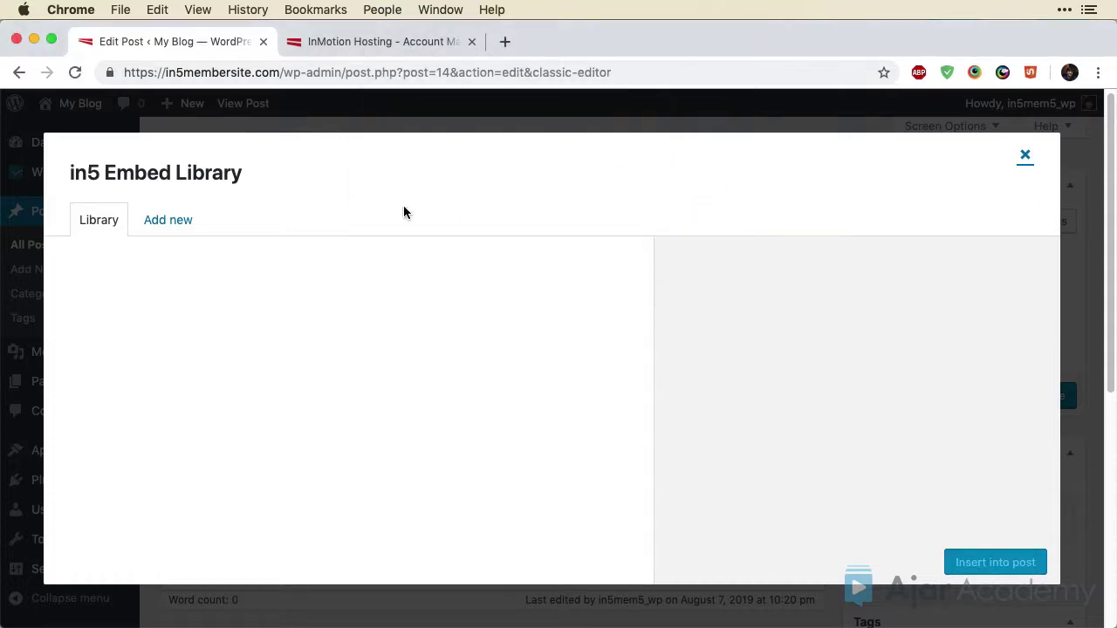
# Step: Choose Upload to custom folder for a new archive and enter 'files/' as the path
pyautogui.click(177, 218)
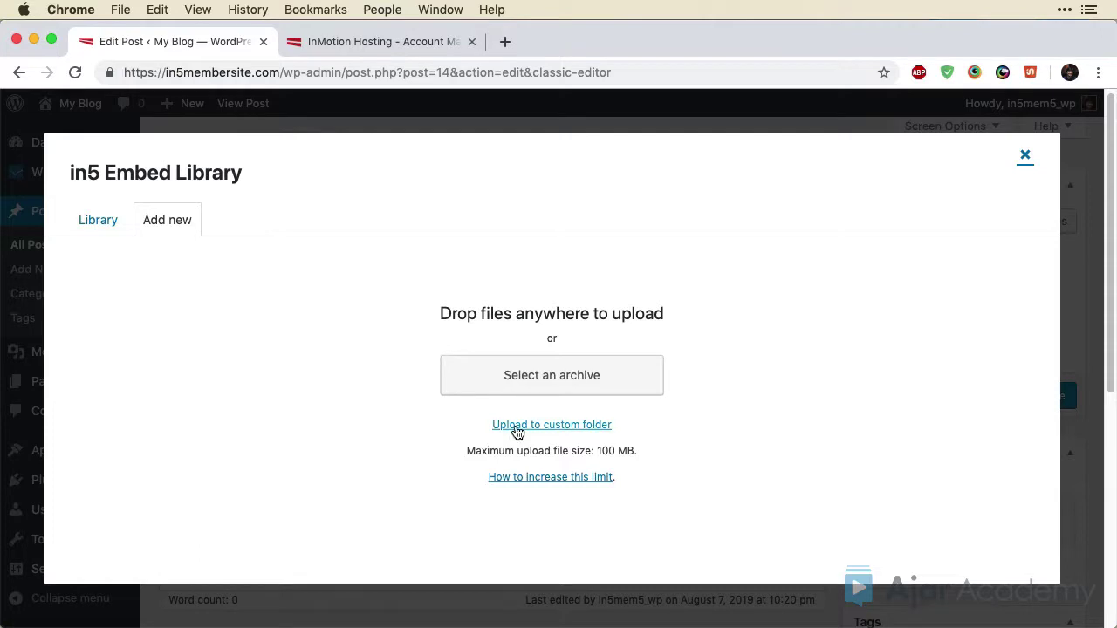
pyautogui.click(518, 427)
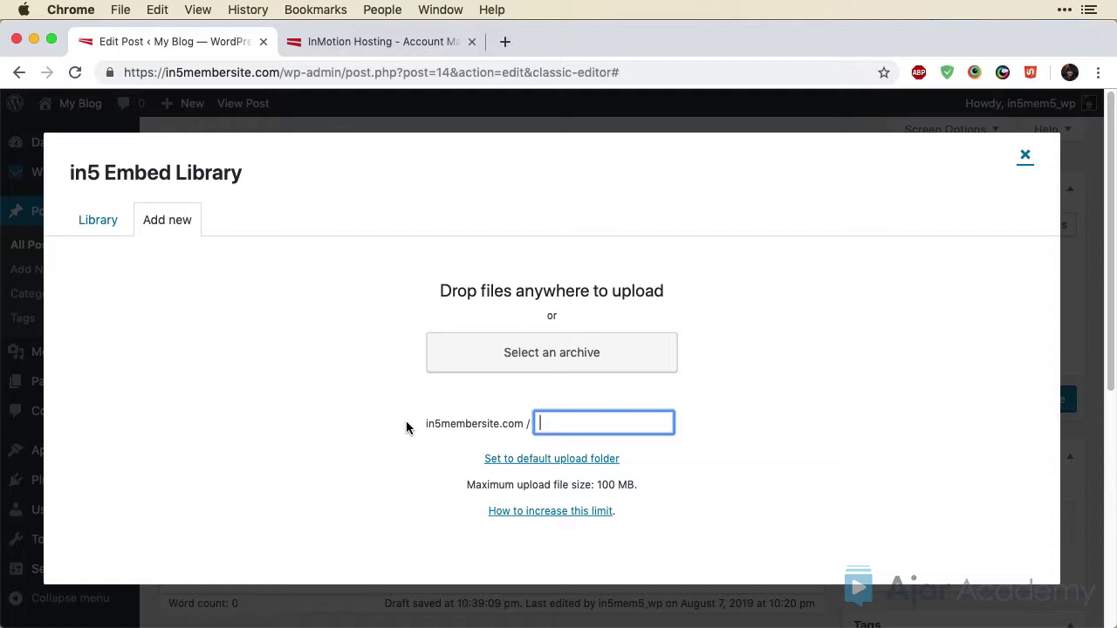
pyautogui.write('files/')
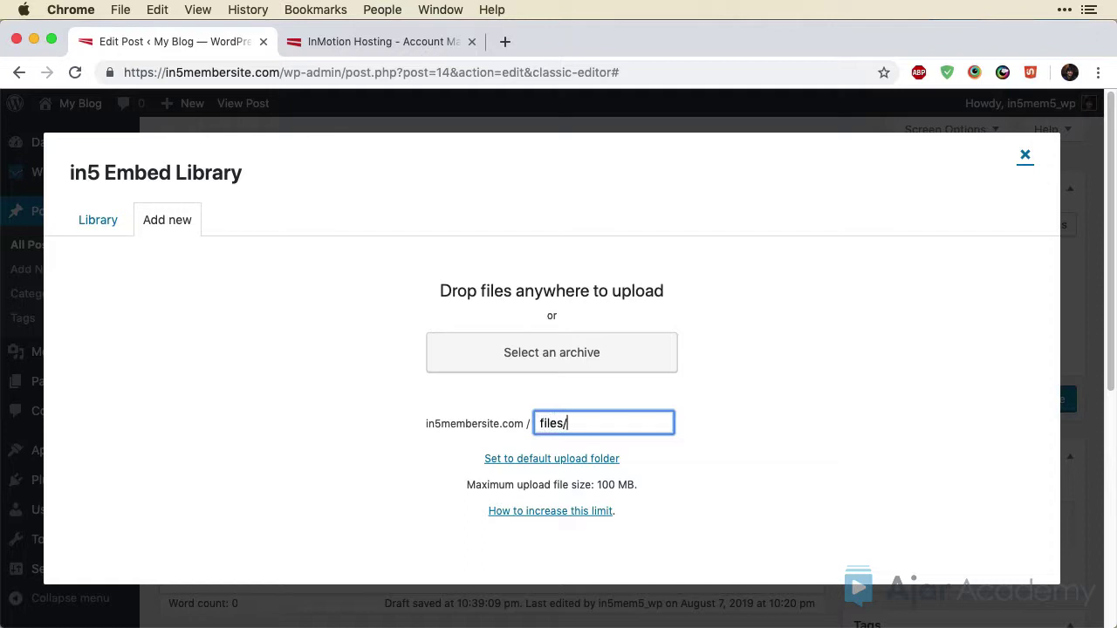
# Step: Open cPanel's File Manager for the hosting account by filtering tools with 'file'
pyautogui.click(414, 48)
pyautogui.click(119, 511)
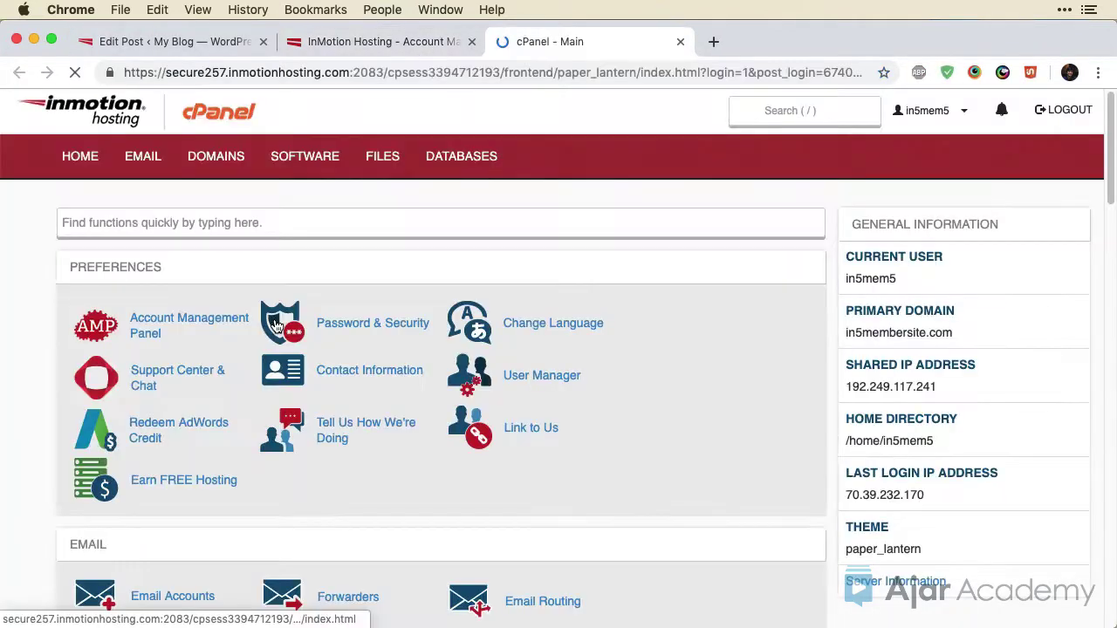
pyautogui.click(288, 230)
pyautogui.write('file')
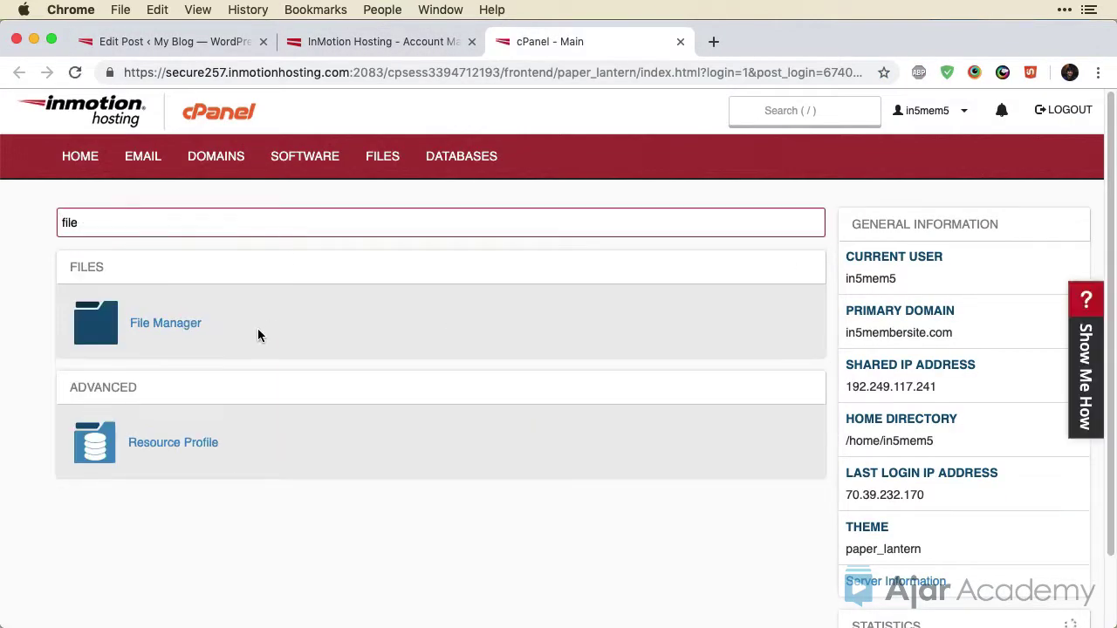
pyautogui.click(162, 324)
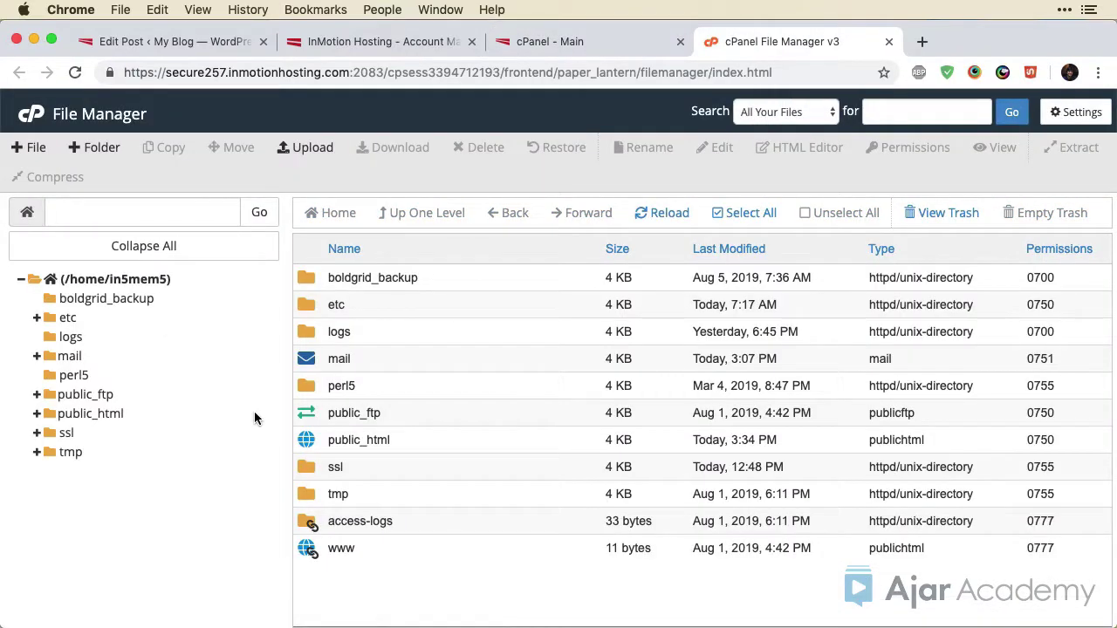
# Step: Confirm public_html/files/premium is empty, then return to the Edit Post tab
pyautogui.doubleClick(305, 438)
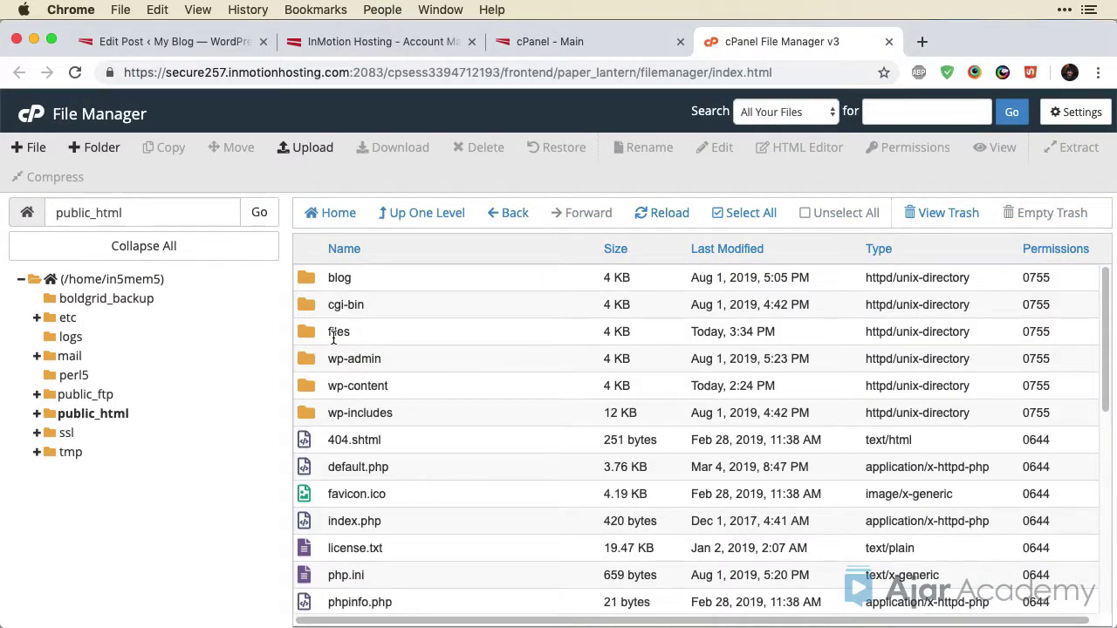
pyautogui.doubleClick(310, 333)
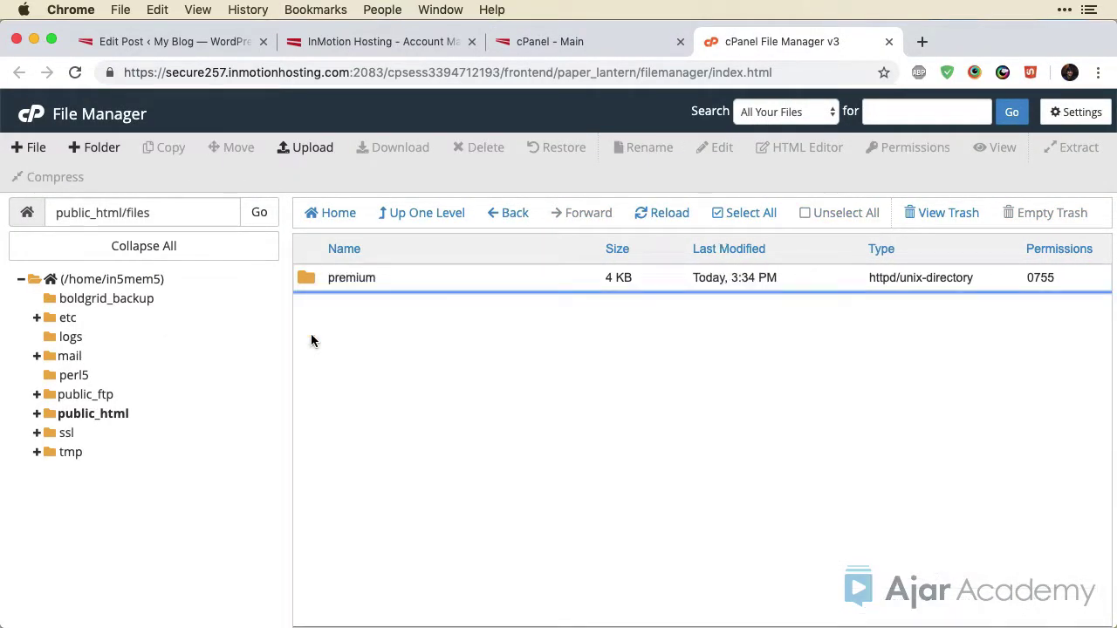
pyautogui.doubleClick(304, 284)
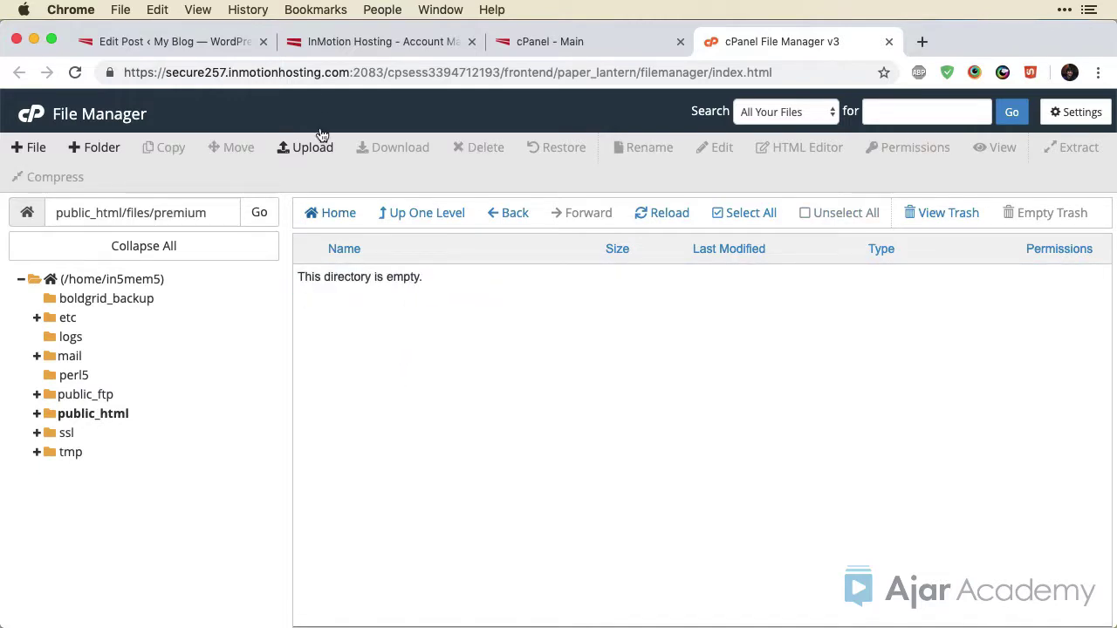
pyautogui.click(217, 46)
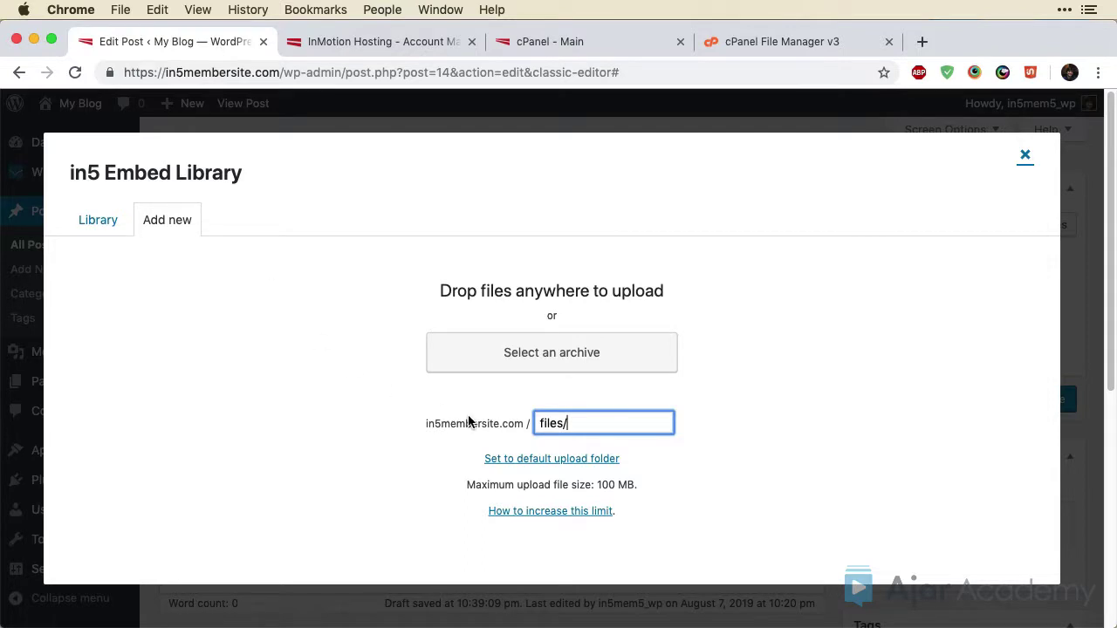
# Step: Upload foodmag_issue_1.zip into files/premium and check the archive URL points there
pyautogui.write('premium')
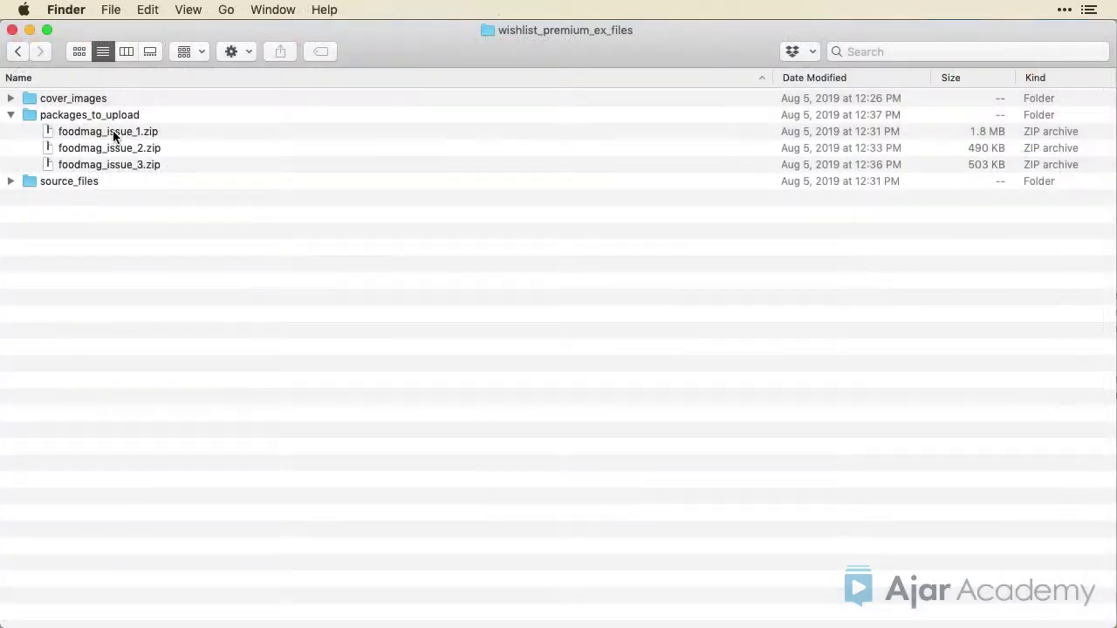
pyautogui.moveTo(114, 135); pyautogui.dragTo(556, 336)
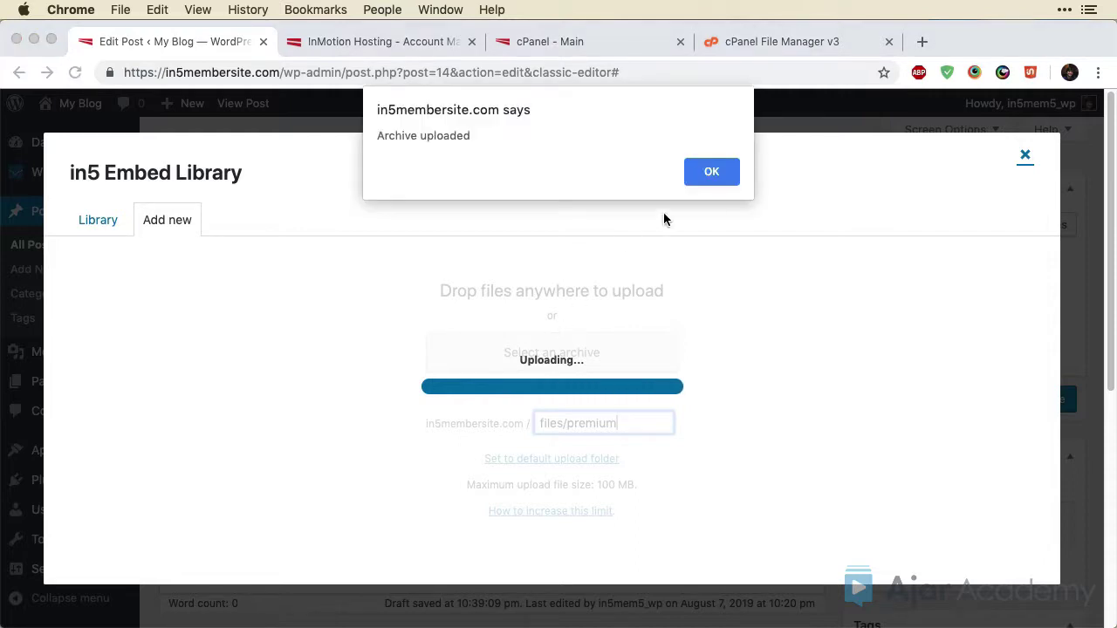
pyautogui.click(698, 174)
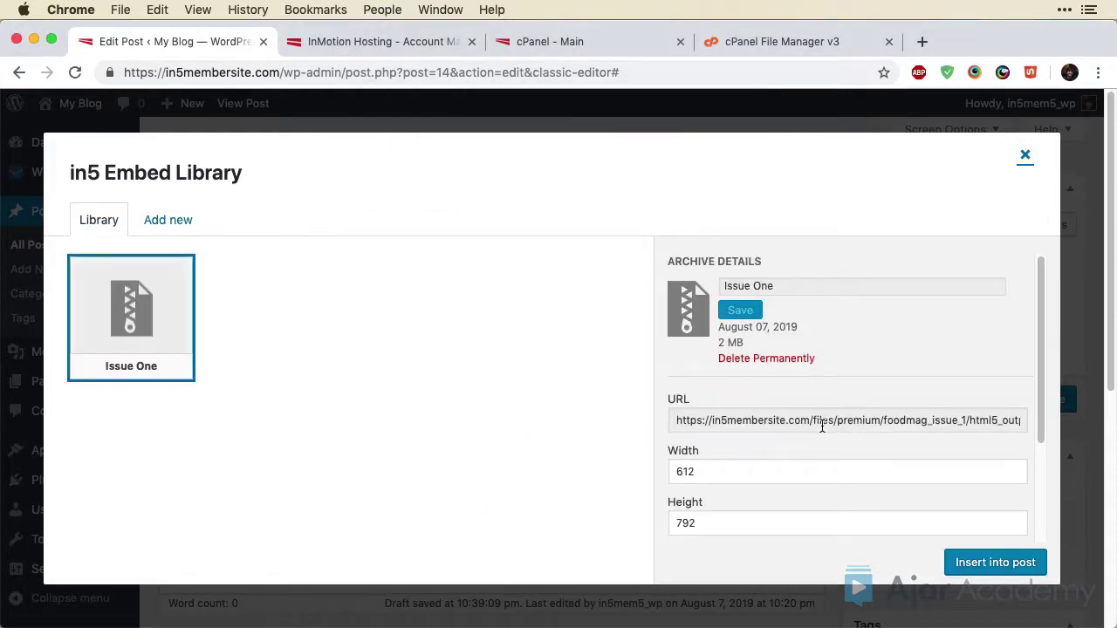
pyautogui.moveTo(810, 421); pyautogui.dragTo(887, 418)
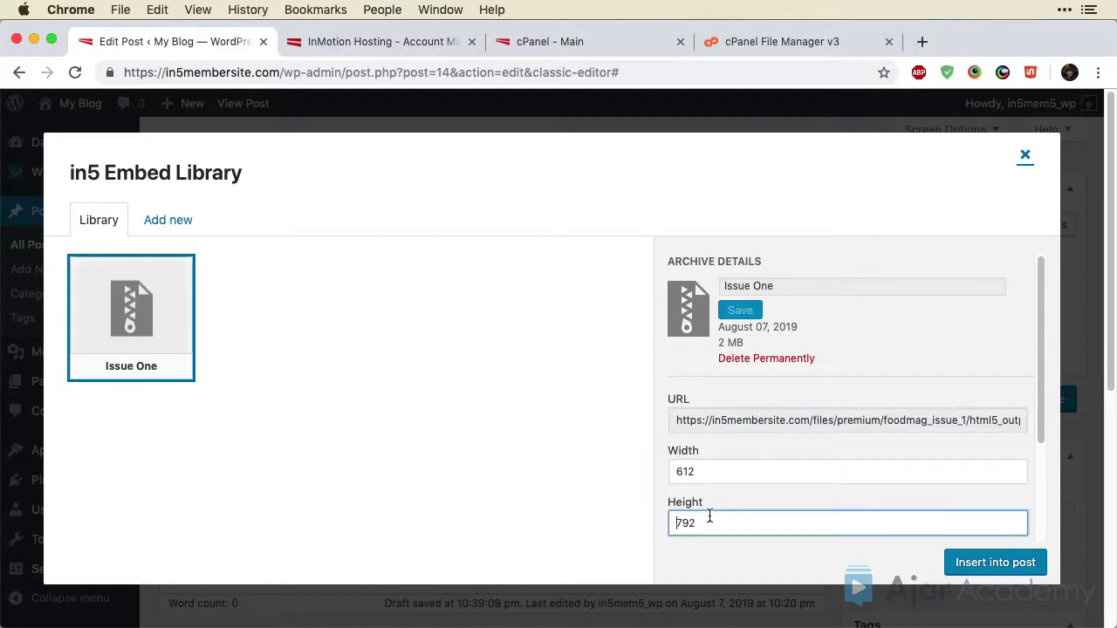
# Step: Set the embed height to 396 and enable new window, fullscreen, no scrolling and hidden border
pyautogui.click(709, 522)
pyautogui.moveTo(707, 522); pyautogui.dragTo(630, 525)
pyautogui.write('396')
pyautogui.scroll(-3, 672, 407)
pyautogui.click(675, 431)
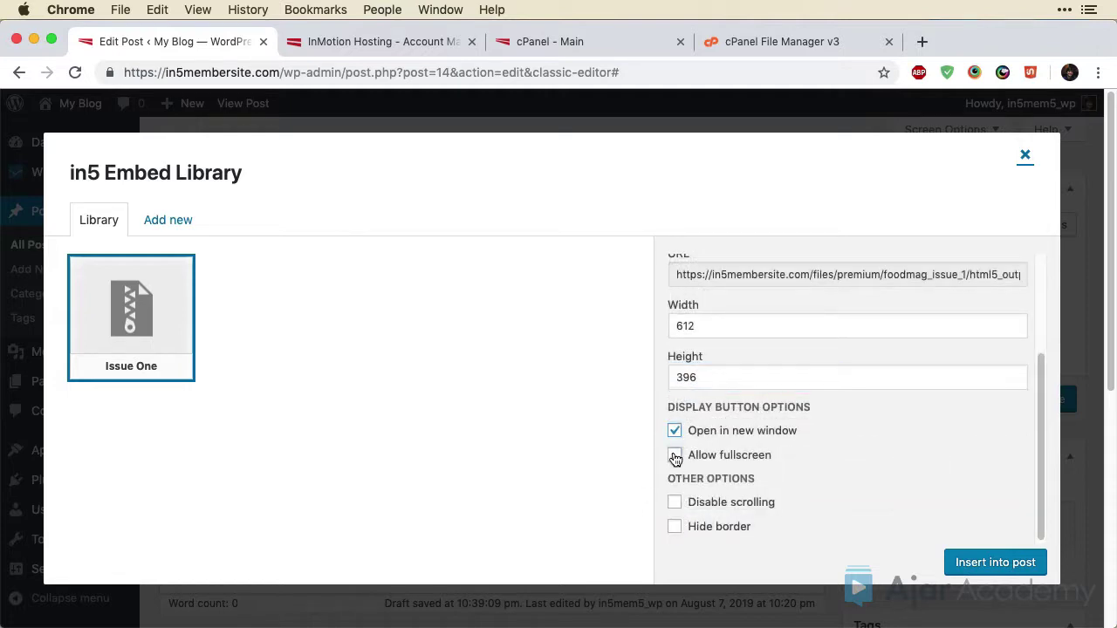
pyautogui.click(674, 456)
pyautogui.click(675, 503)
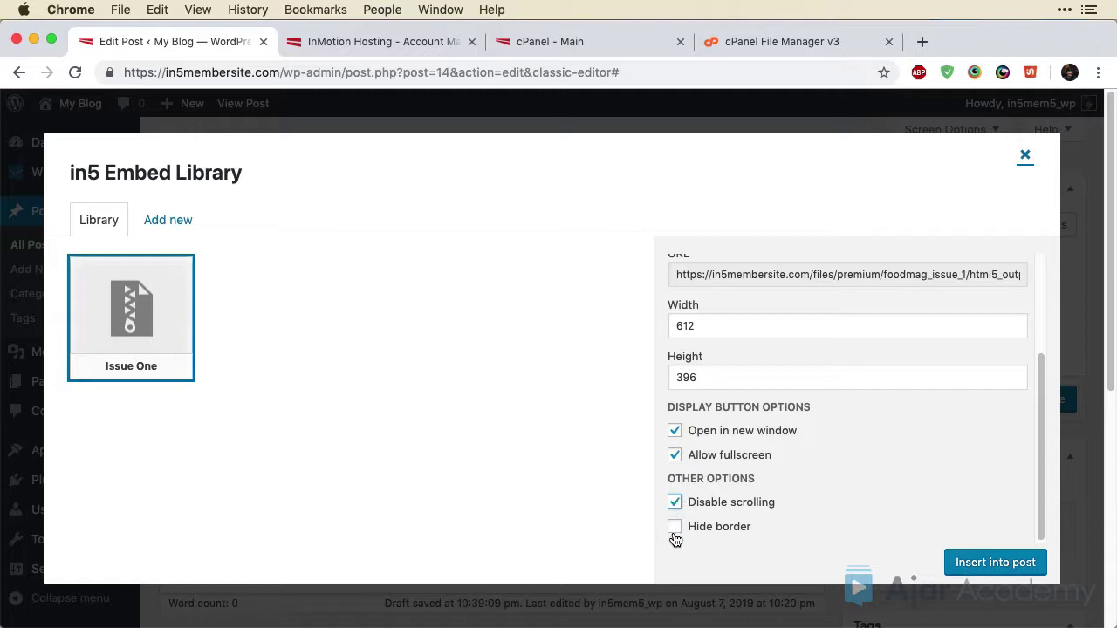
pyautogui.click(677, 527)
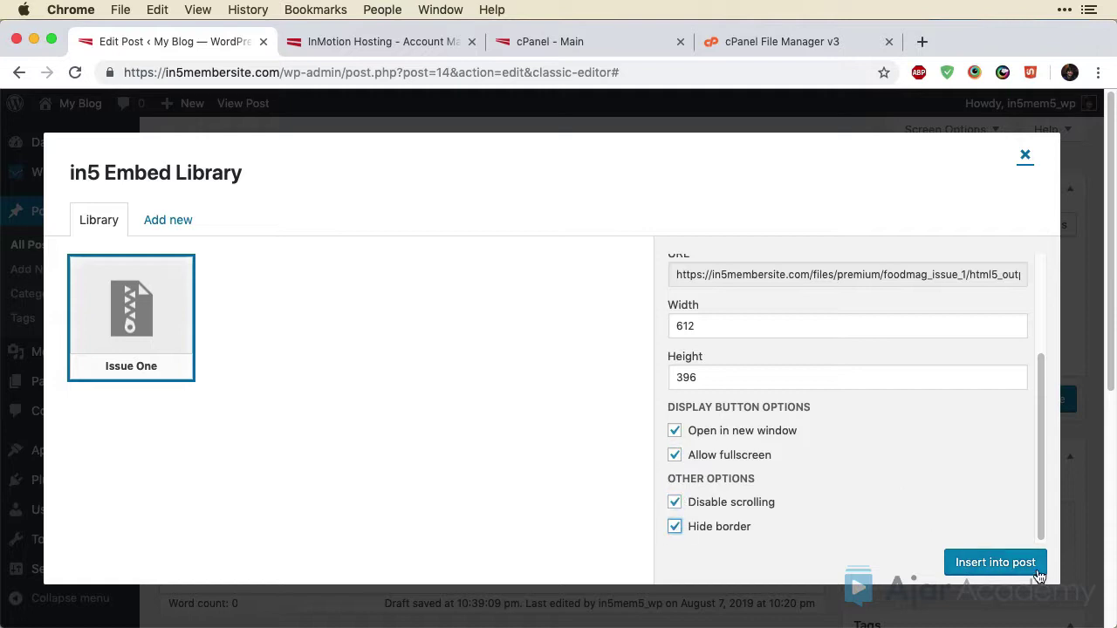
# Step: Copy the Issue One embed URL and insert the embed into the post
pyautogui.click(865, 278)
pyautogui.doubleClick(864, 275)
pyautogui.click(863, 276)
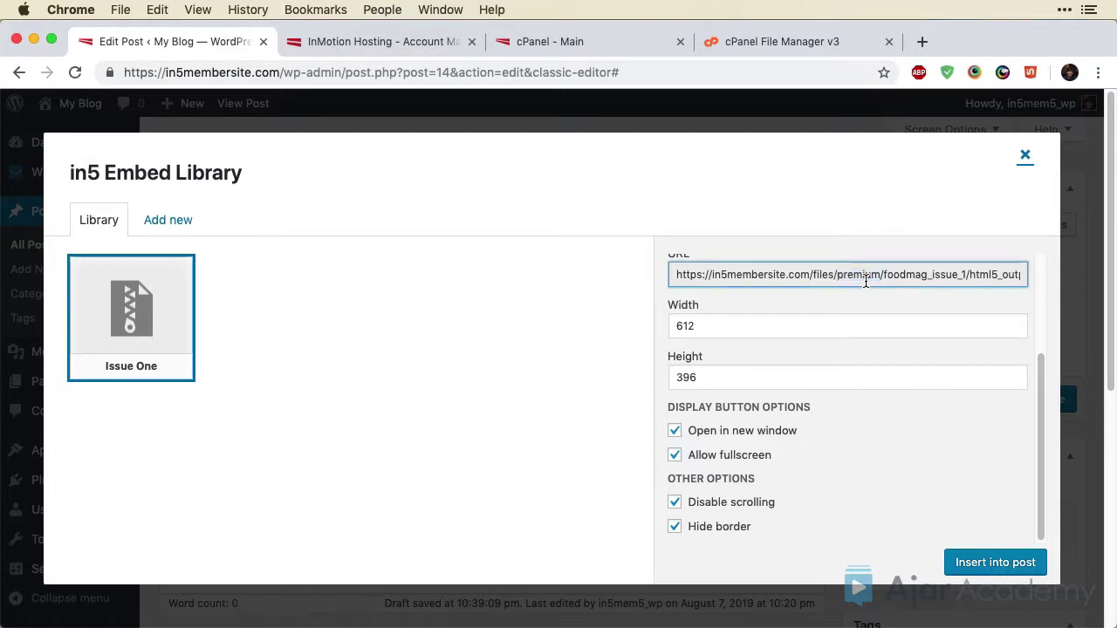
pyautogui.tripleClick(862, 276)
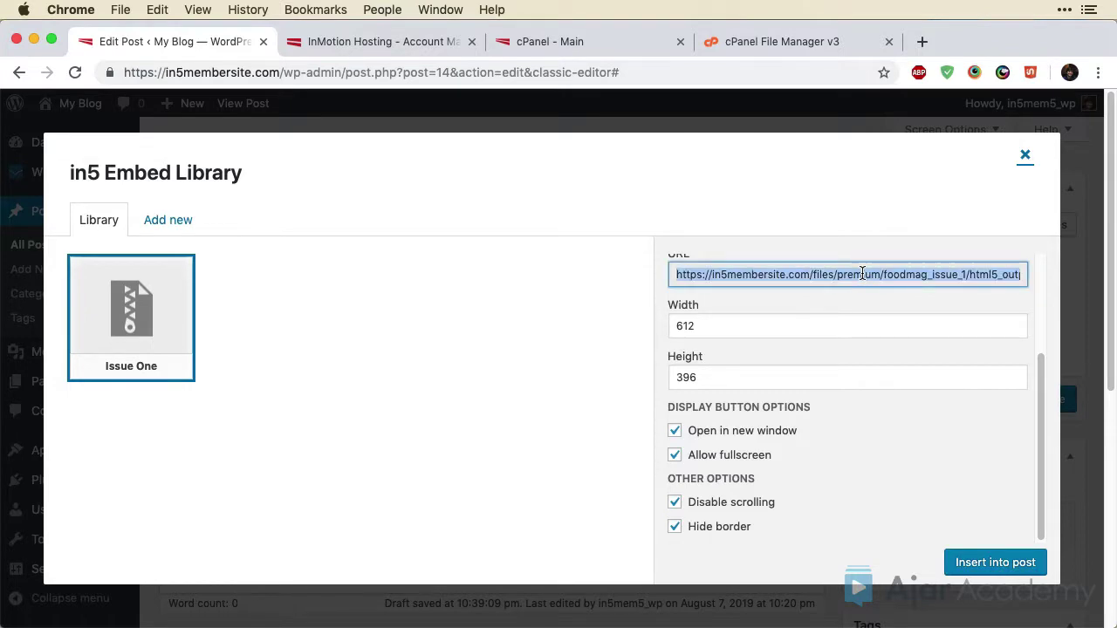
pyautogui.click(962, 565)
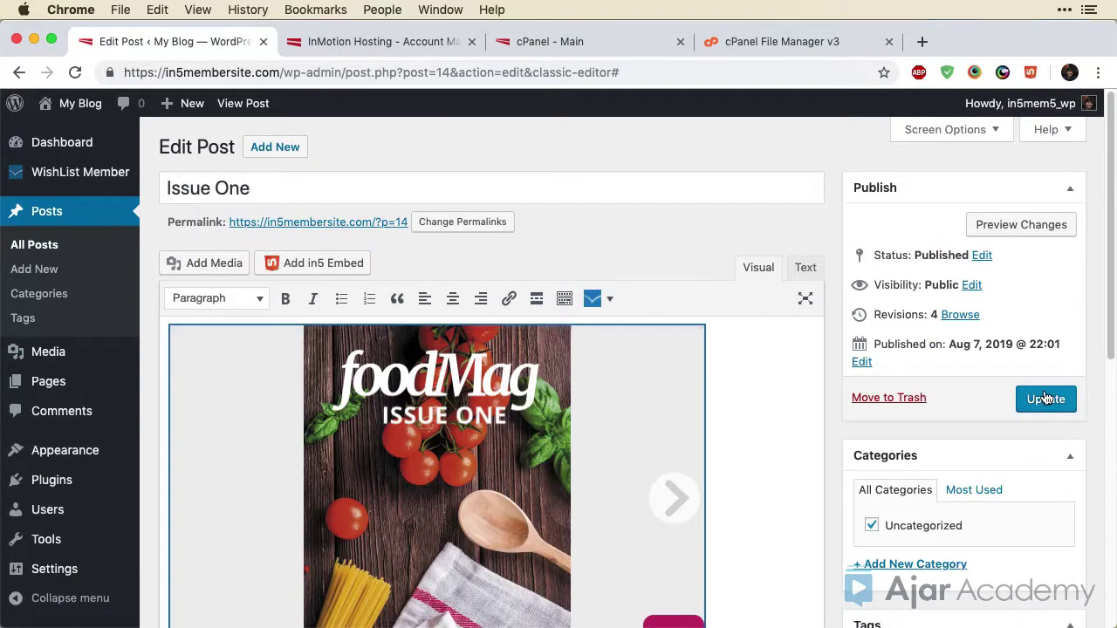
# Step: Update the Issue One post and view it on the site
pyautogui.click(1044, 398)
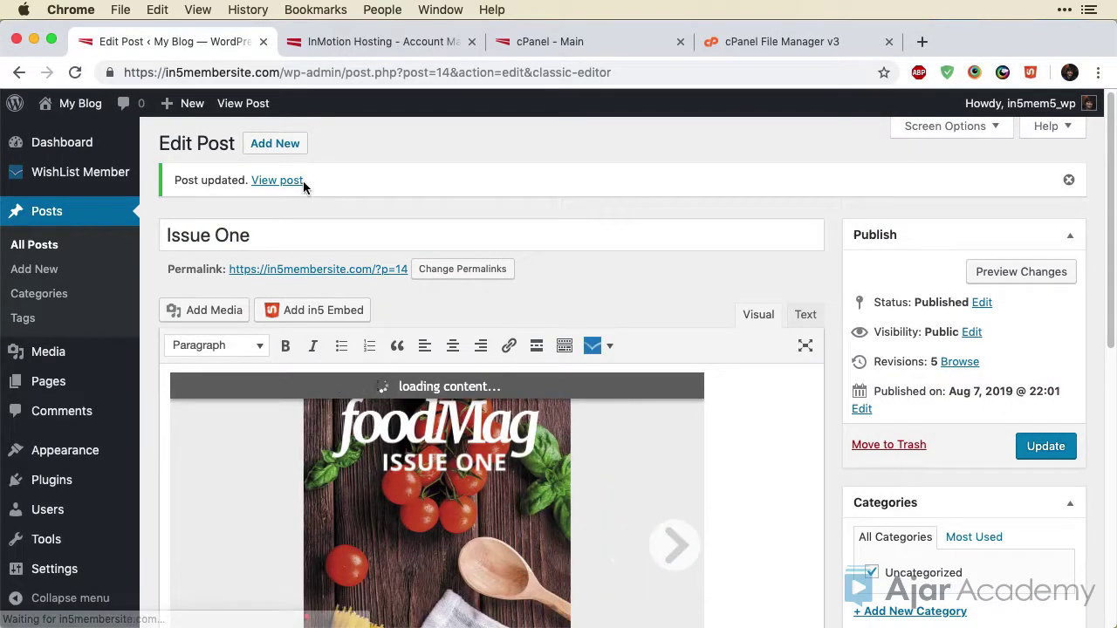
pyautogui.click(289, 181)
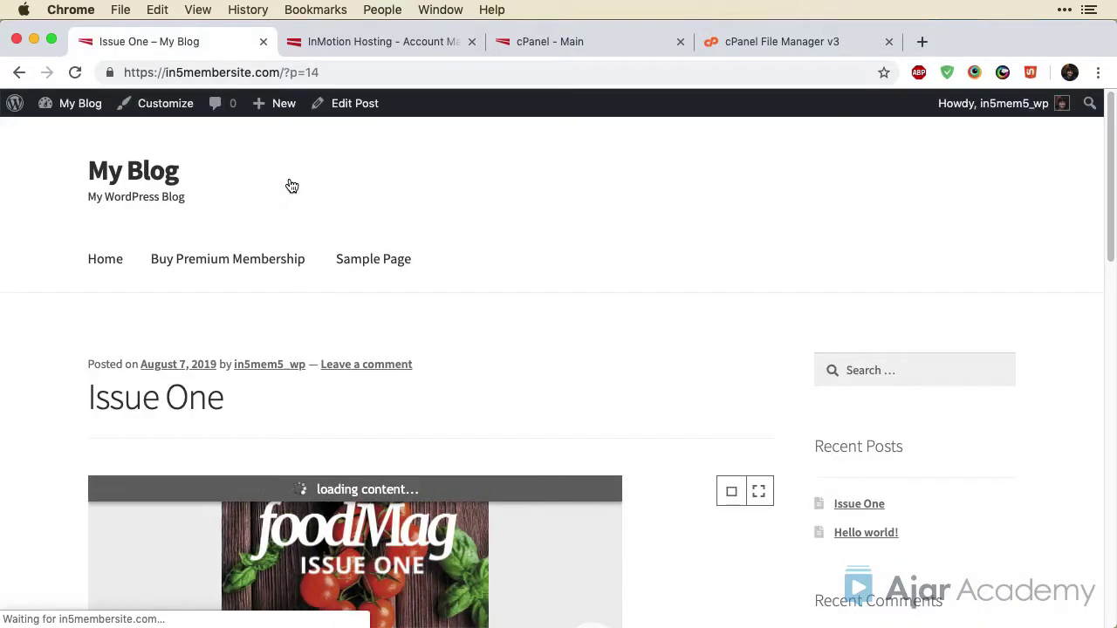
pyautogui.scroll(-3, 597, 322)
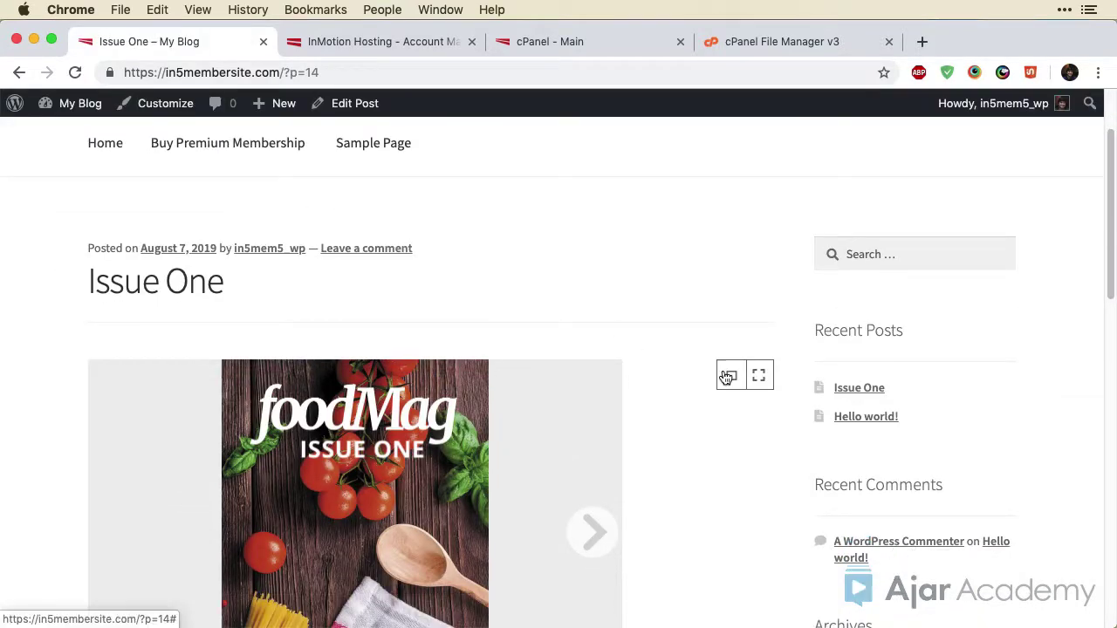
# Step: Open the flipbook in its own tab, copy its URL, and start a new incognito window
pyautogui.click(727, 377)
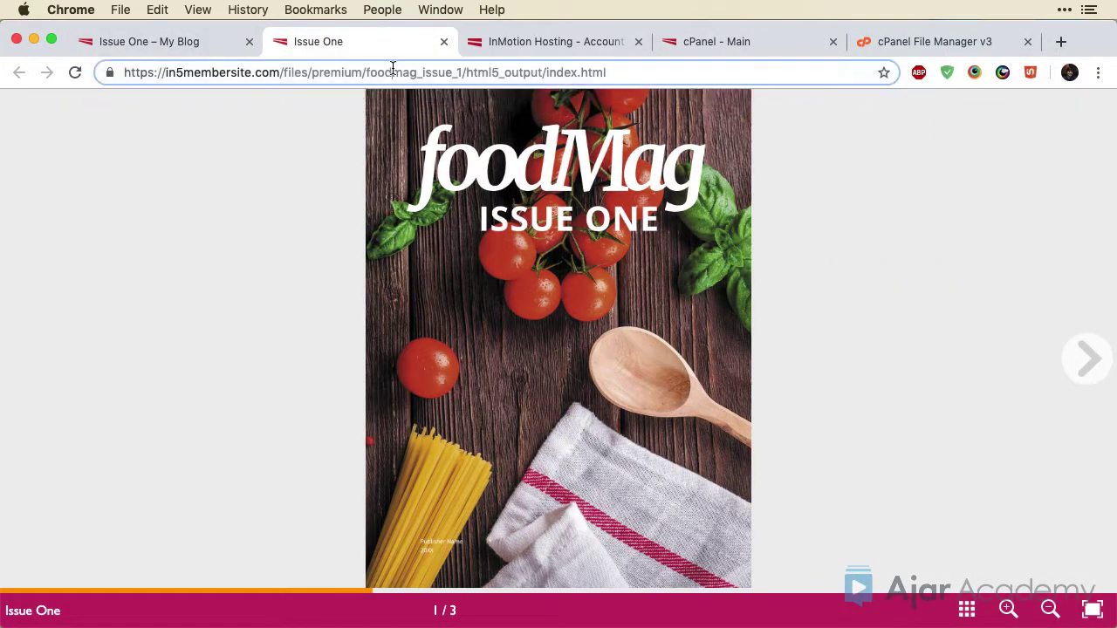
pyautogui.click(393, 71)
pyautogui.press('super+c')
pyautogui.click(120, 9)
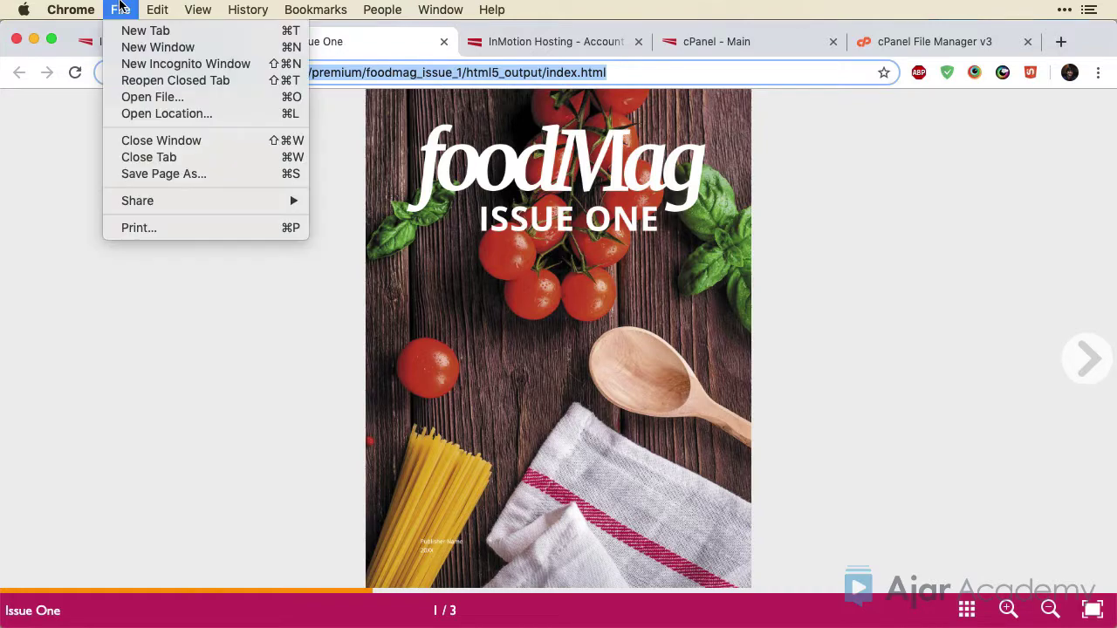
# Step: In an incognito window, load the pasted flipbook address and open Issue One as a logged-out visitor
pyautogui.click(131, 64)
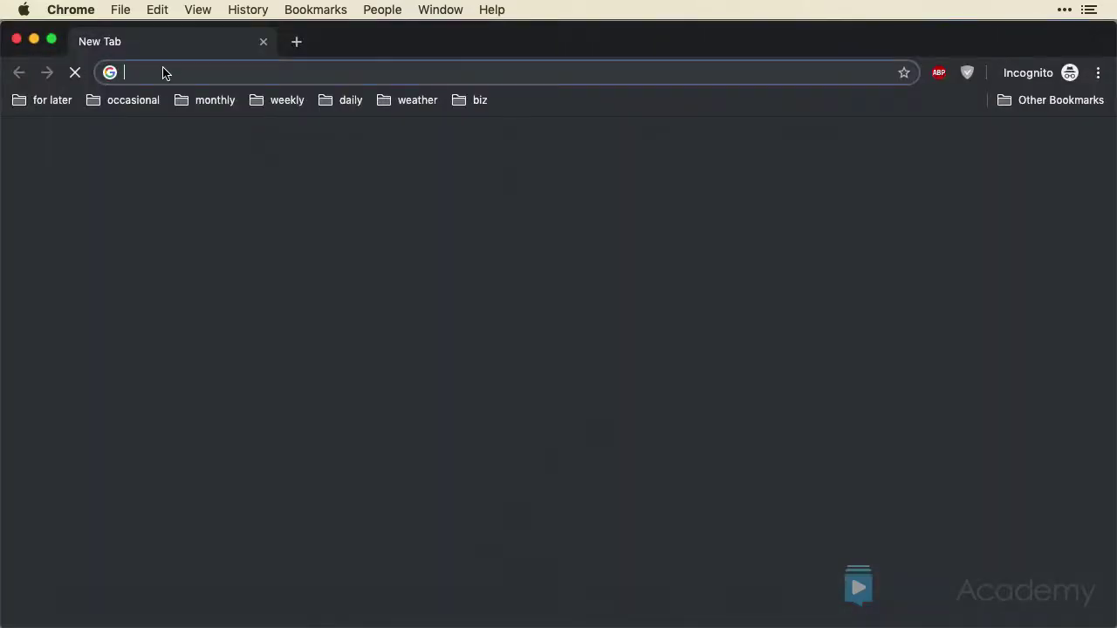
pyautogui.press('super+v')
pyautogui.press('Return')
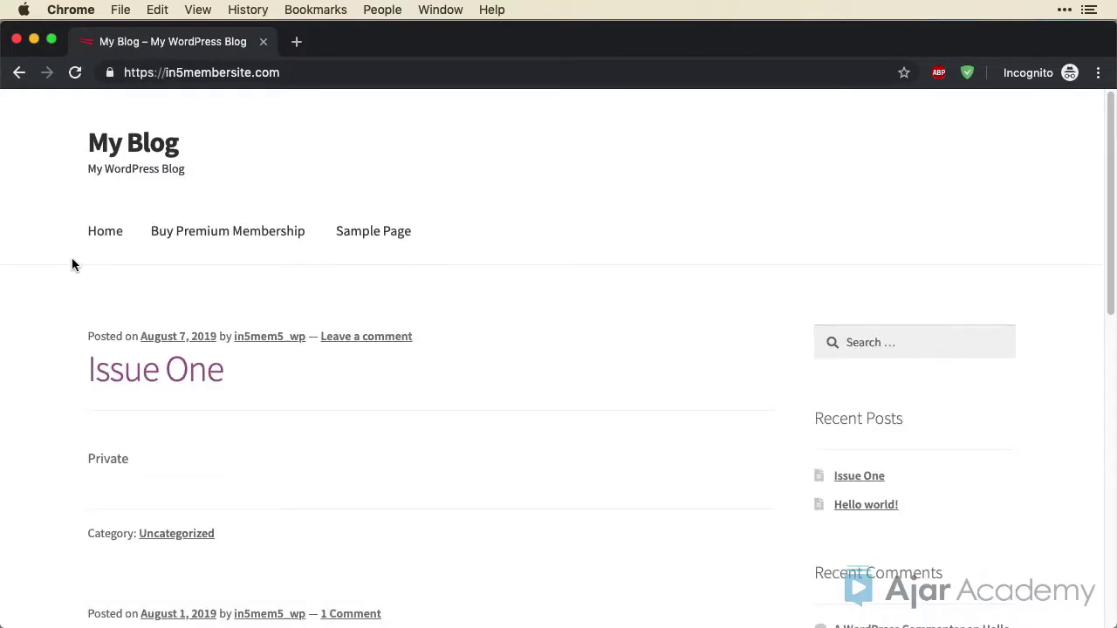
pyautogui.scroll(-4, 73, 260)
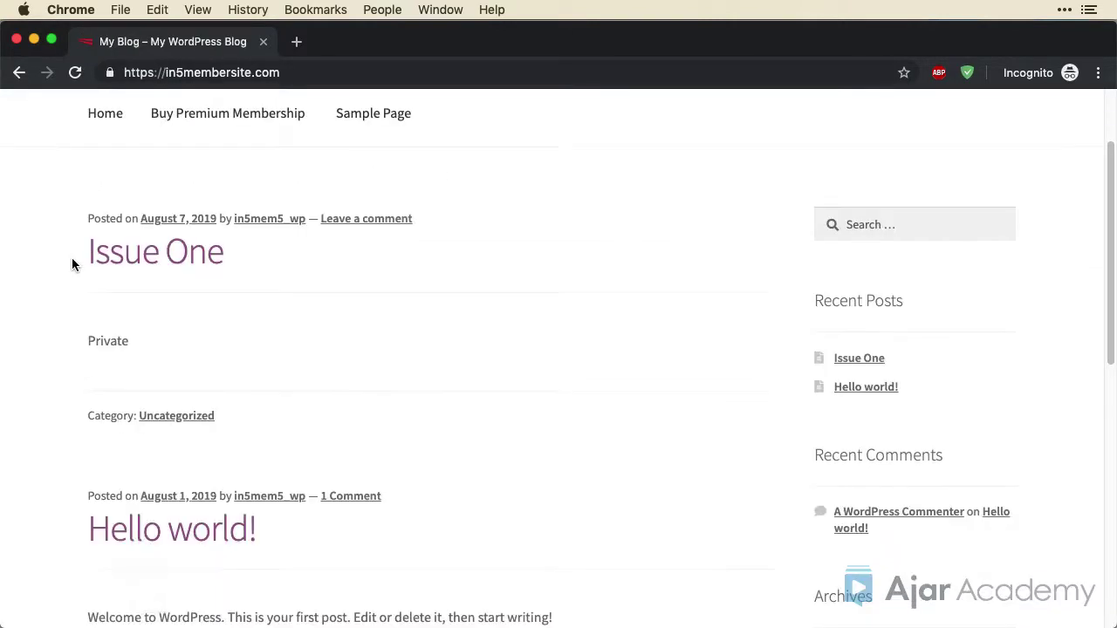
pyautogui.scroll(3, 72, 260)
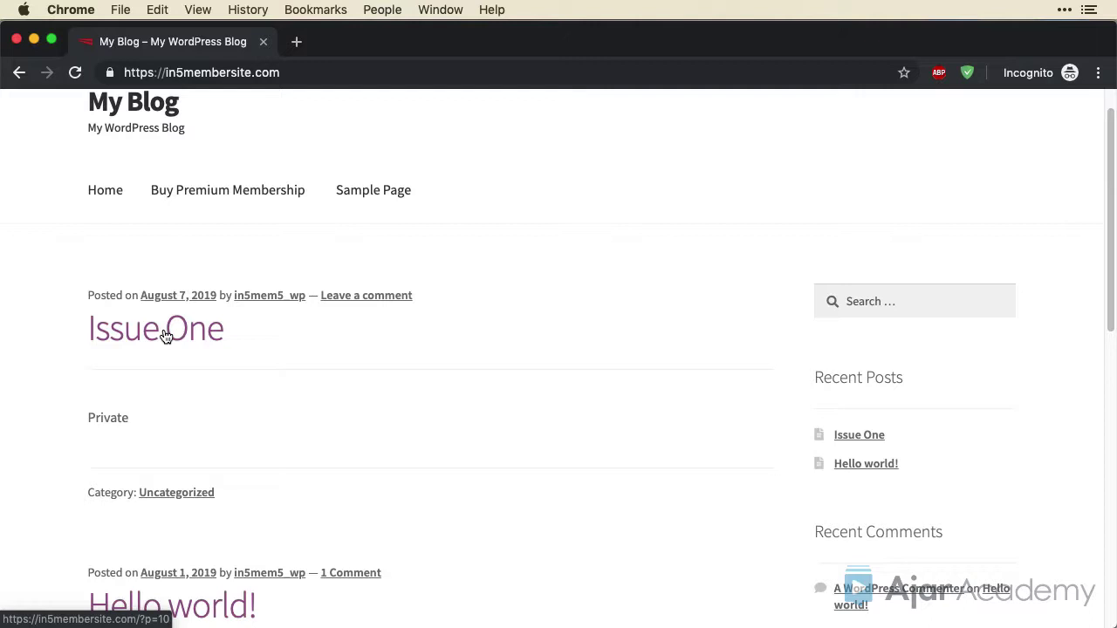
pyautogui.click(110, 343)
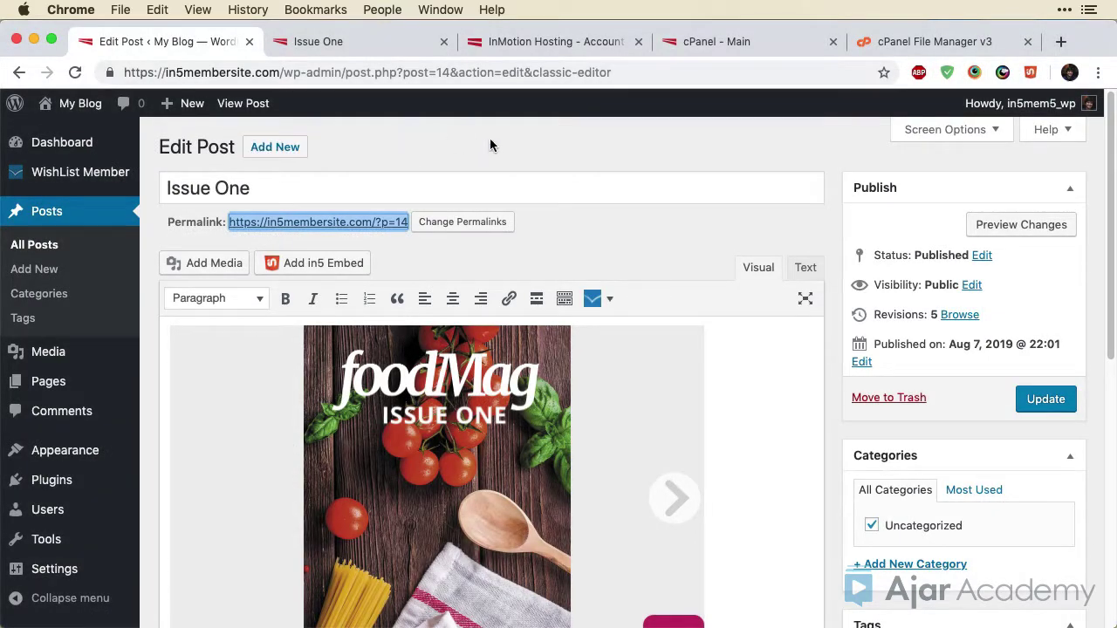
# Step: Start a new post titled 'Issue Two' and switch it to the block editor
pyautogui.click(256, 152)
pyautogui.write('Is')
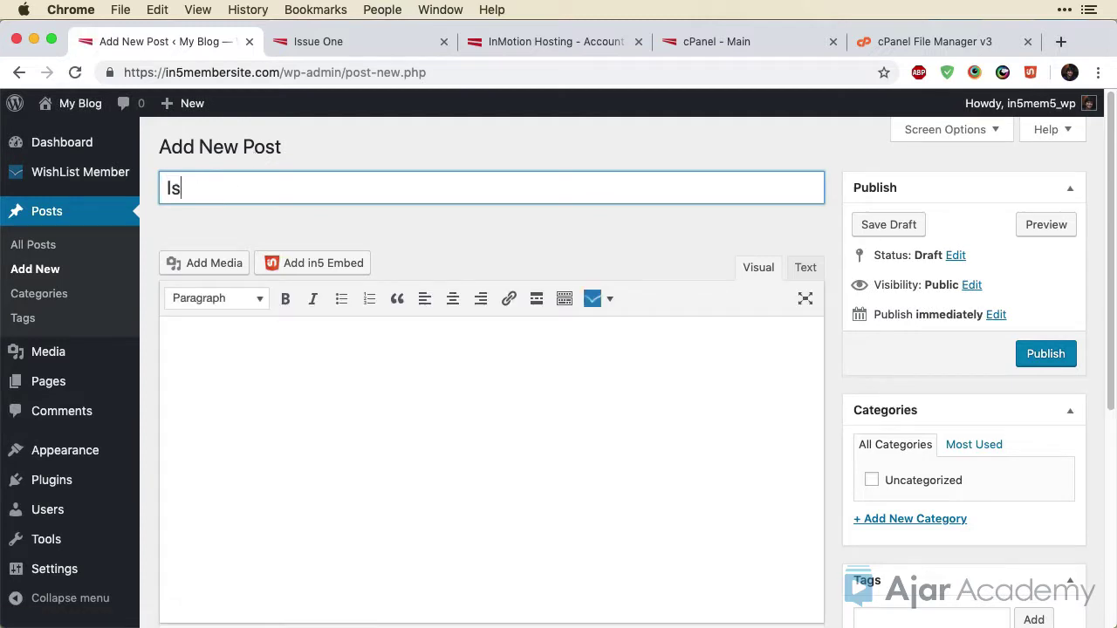
pyautogui.write('sue')
pyautogui.press('BackSpace')
pyautogui.scroll(-8, 902, 363)
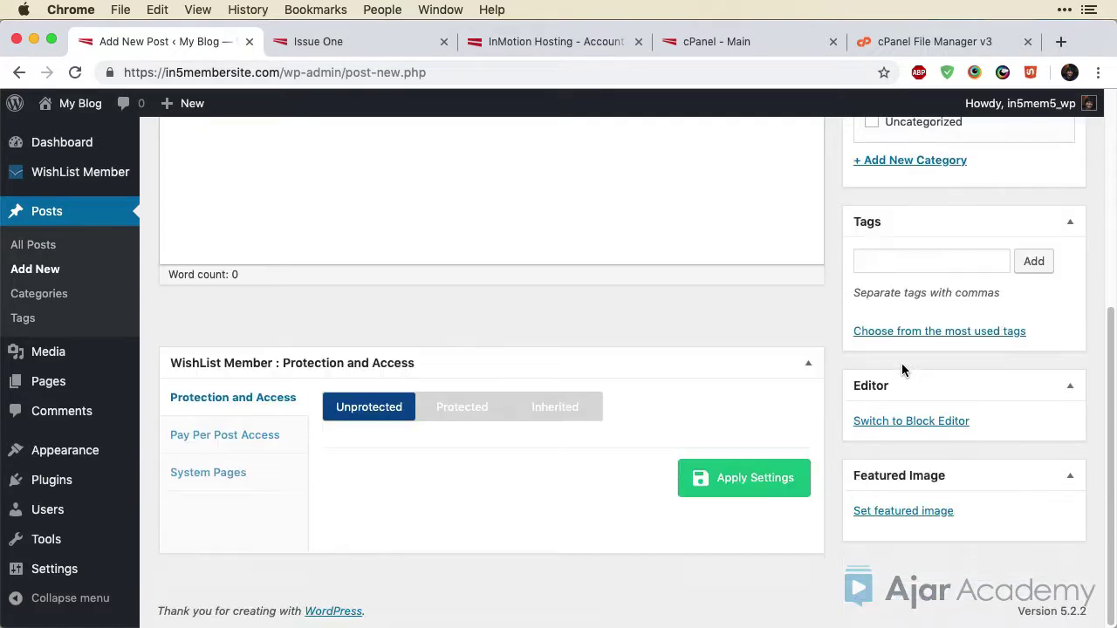
pyautogui.click(885, 422)
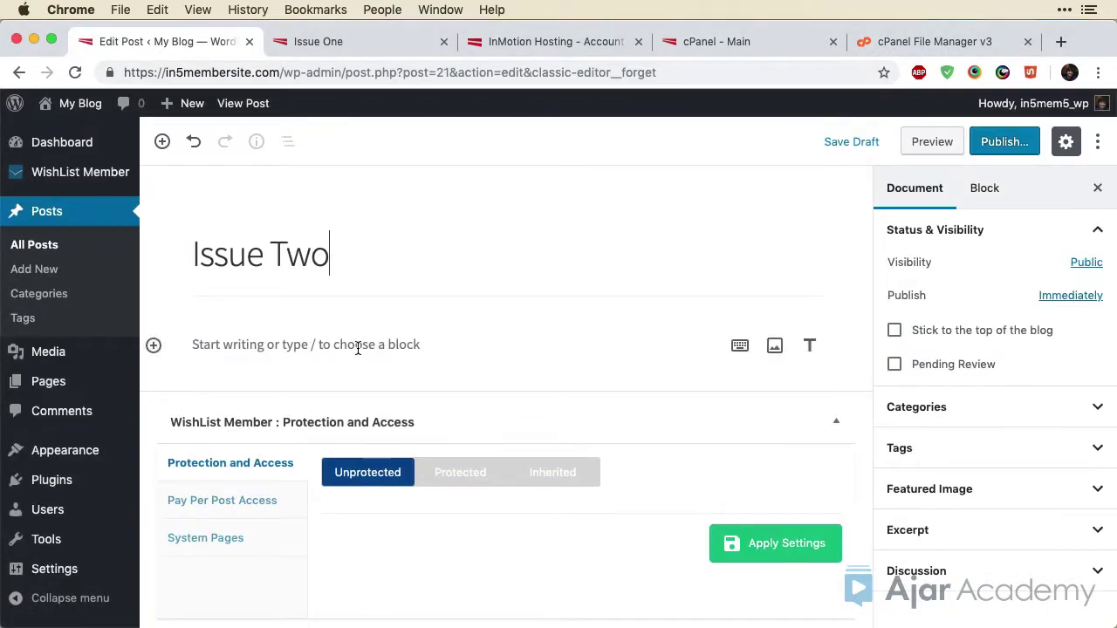
# Step: Insert an in5 Embed block into the empty post body, found by searching 'in5'
pyautogui.click(358, 347)
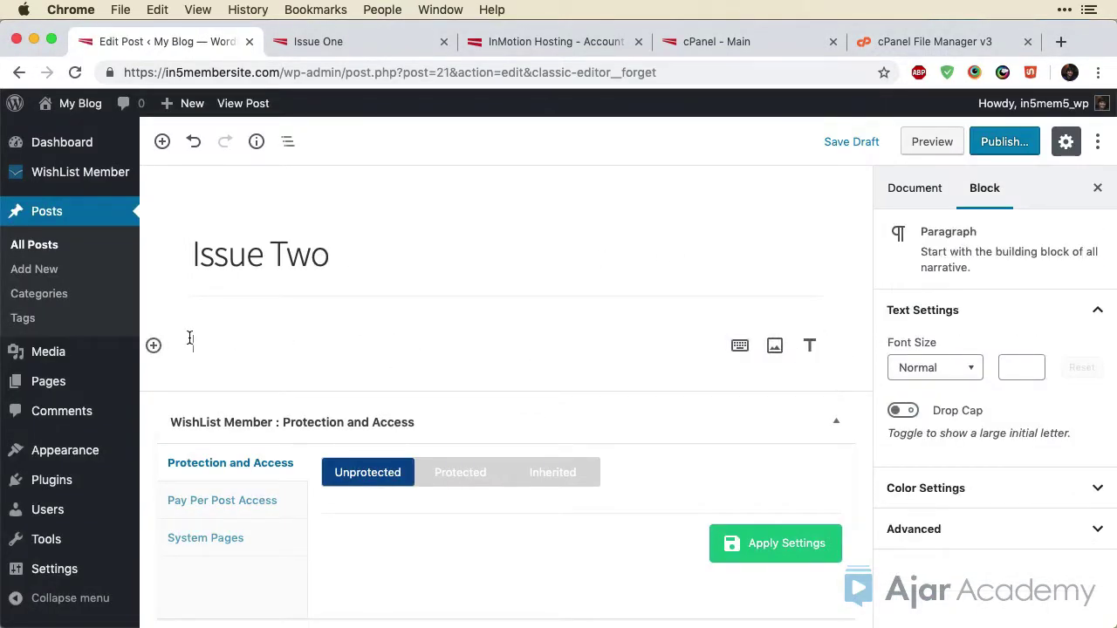
pyautogui.click(154, 347)
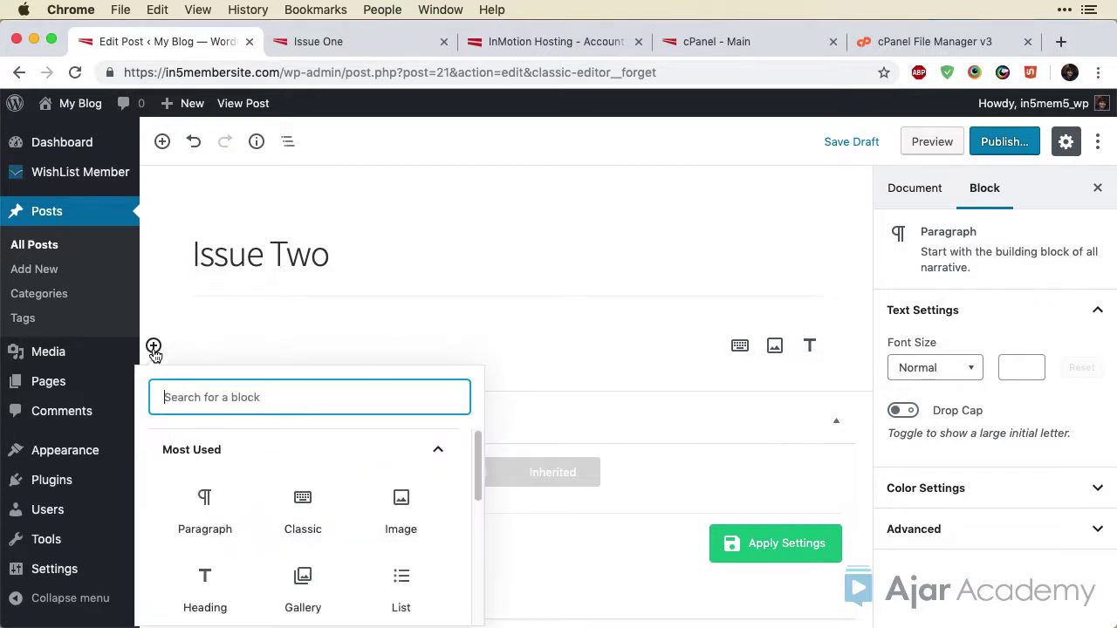
pyautogui.write('in5')
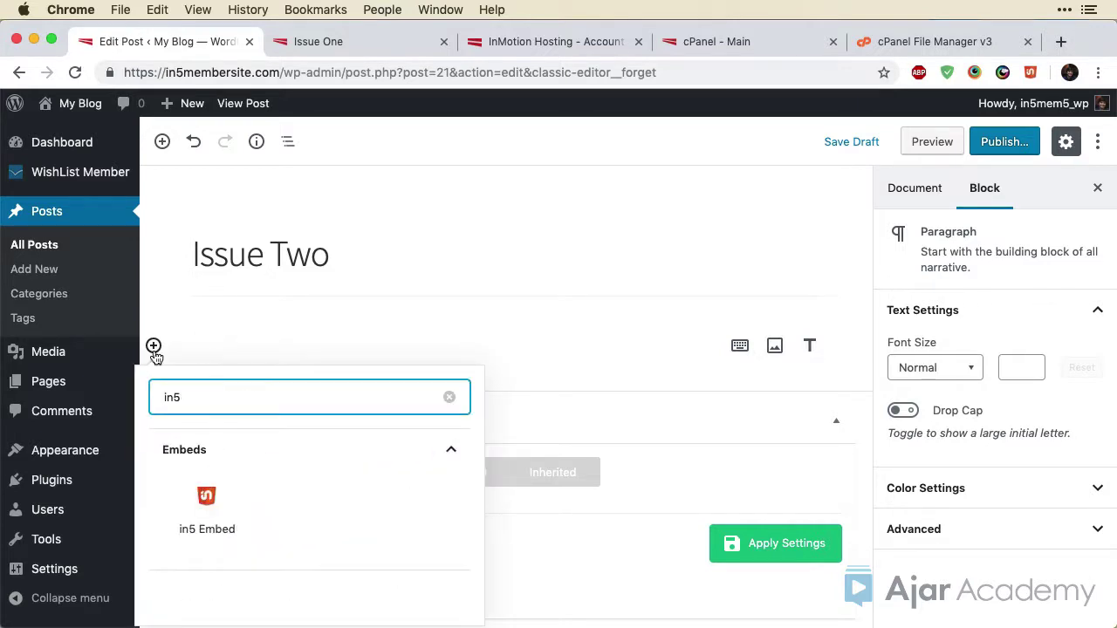
pyautogui.click(212, 521)
# Step: Upload foodmag_issue_2.zip into the custom files/premium folder of the in5 embed library
pyautogui.click(529, 466)
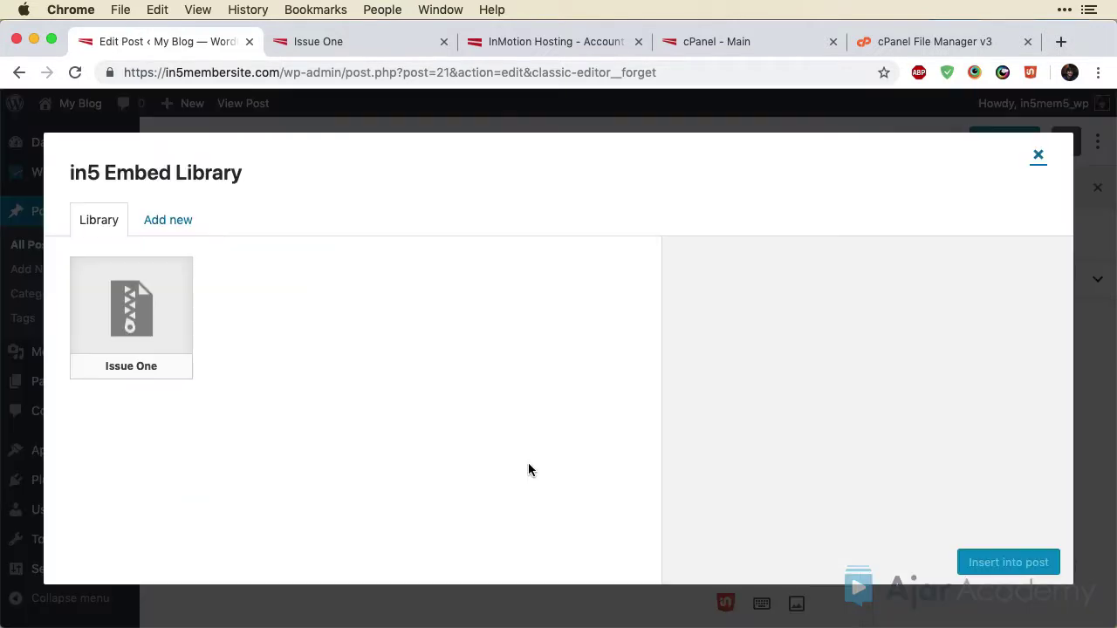
pyautogui.click(168, 220)
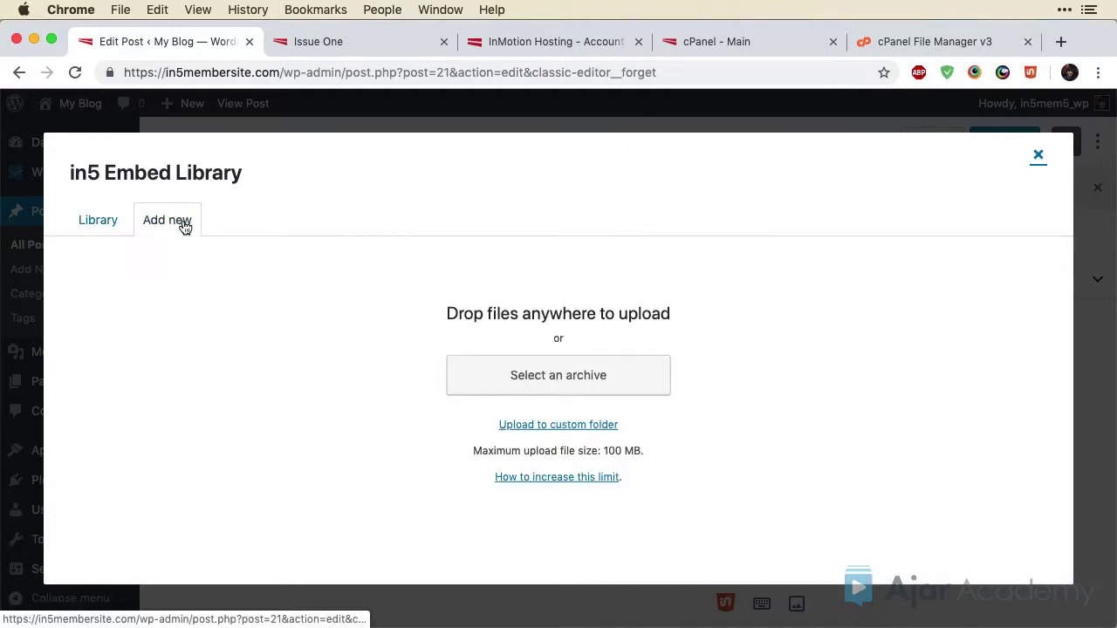
pyautogui.click(555, 426)
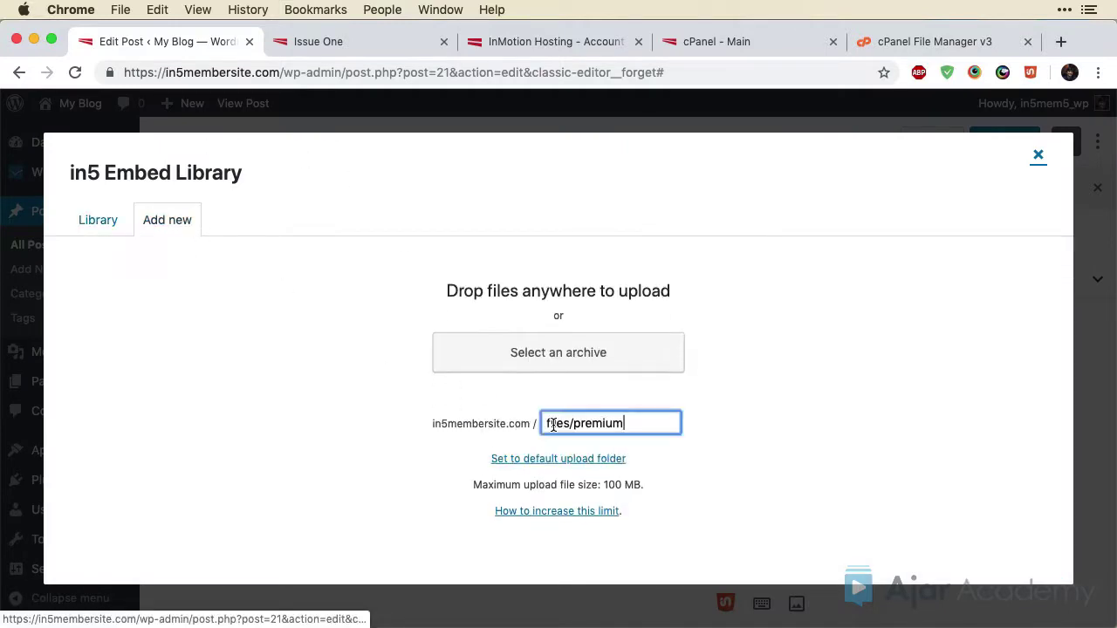
pyautogui.moveTo(639, 423); pyautogui.dragTo(545, 420)
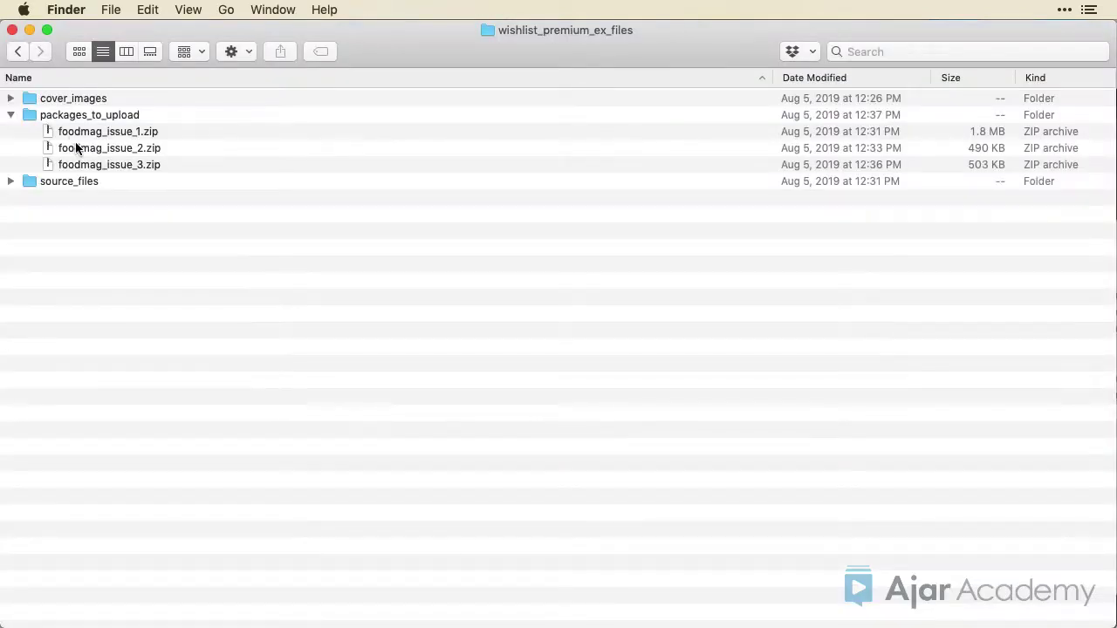
pyautogui.moveTo(77, 148); pyautogui.dragTo(560, 314)
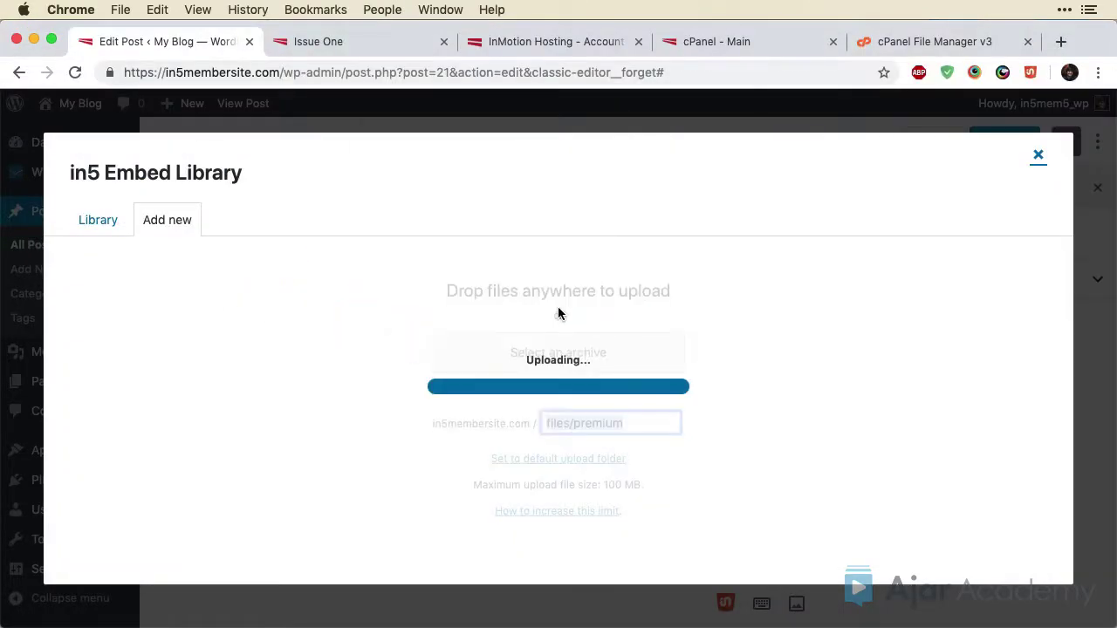
# Step: Insert the Issue Two embed at 612 × 396 with new-window, fullscreen, no-scrolling and hidden-border options
pyautogui.click(711, 169)
pyautogui.click(733, 520)
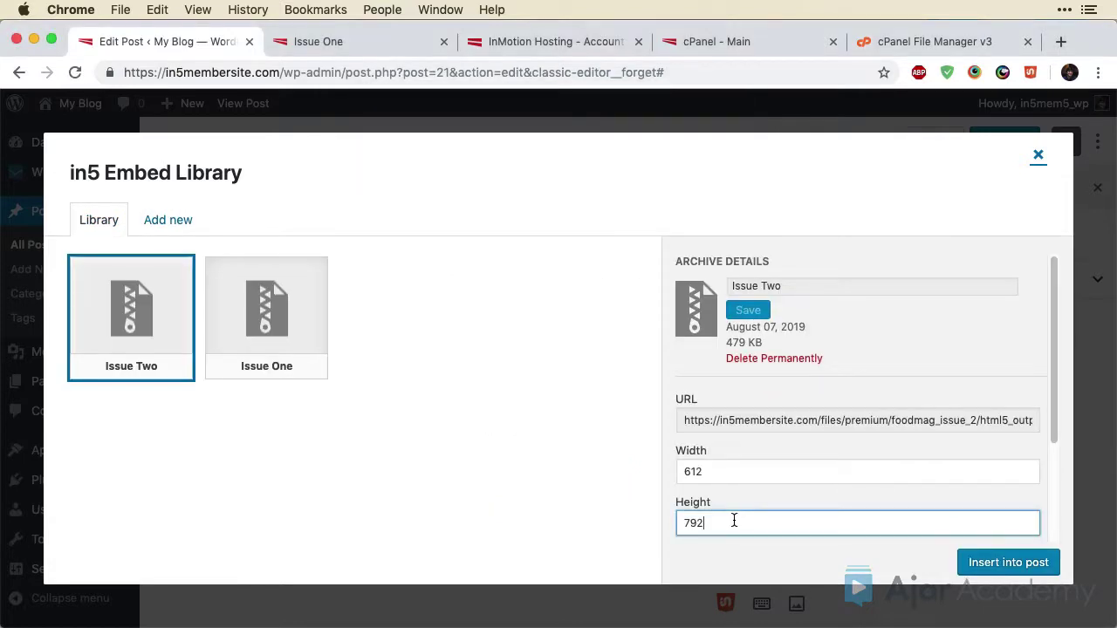
pyautogui.press('super+a')
pyautogui.write('3')
pyautogui.scroll(-4, 776, 483)
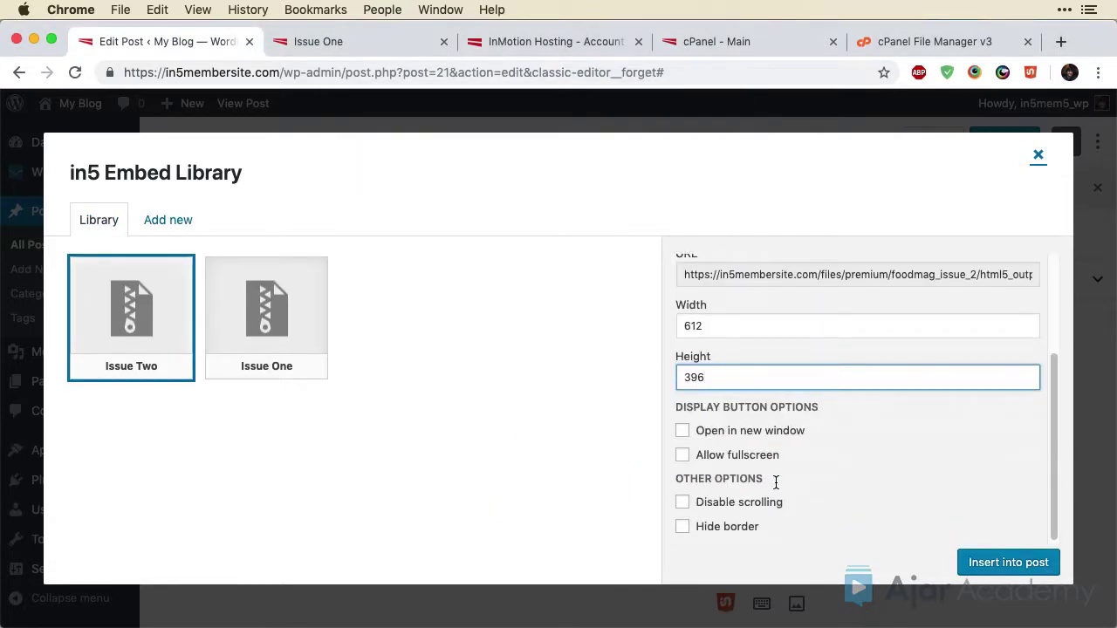
pyautogui.click(683, 502)
pyautogui.click(683, 526)
pyautogui.click(682, 430)
pyautogui.click(682, 454)
pyautogui.click(1004, 563)
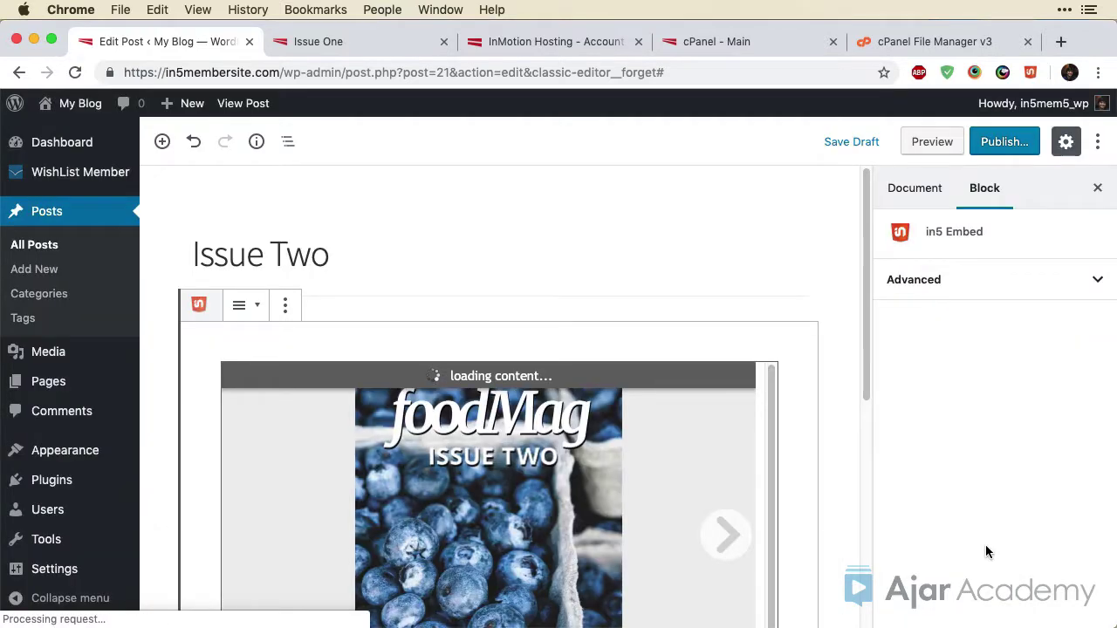
# Step: Publish Issue Two and apply Protected in WishList Member Protection and Access
pyautogui.click(984, 141)
pyautogui.click(994, 141)
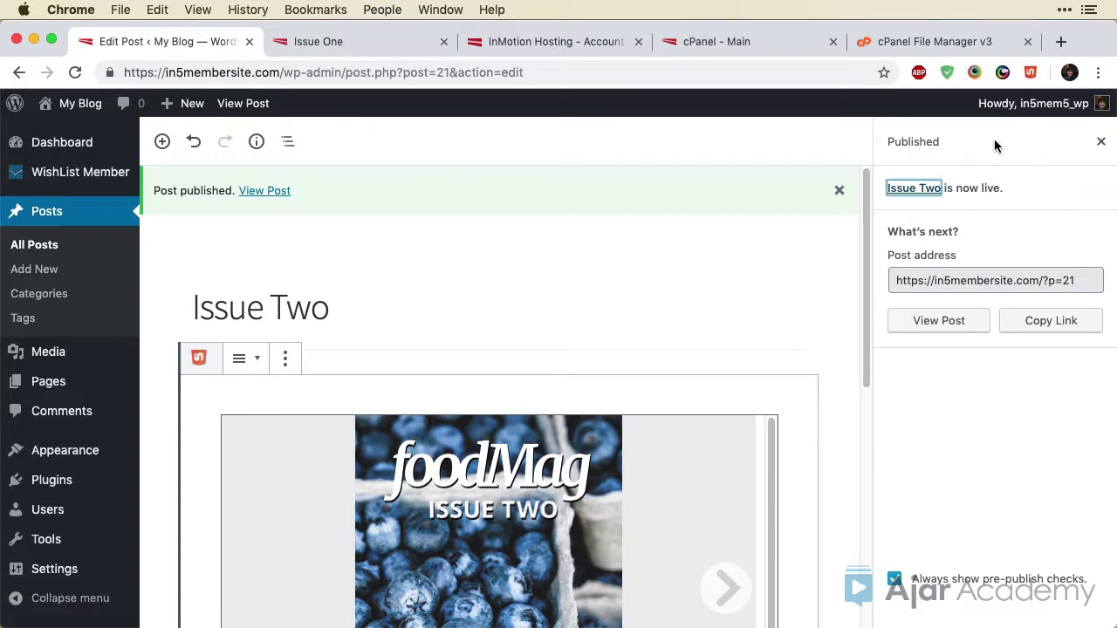
pyautogui.scroll(-5, 580, 328)
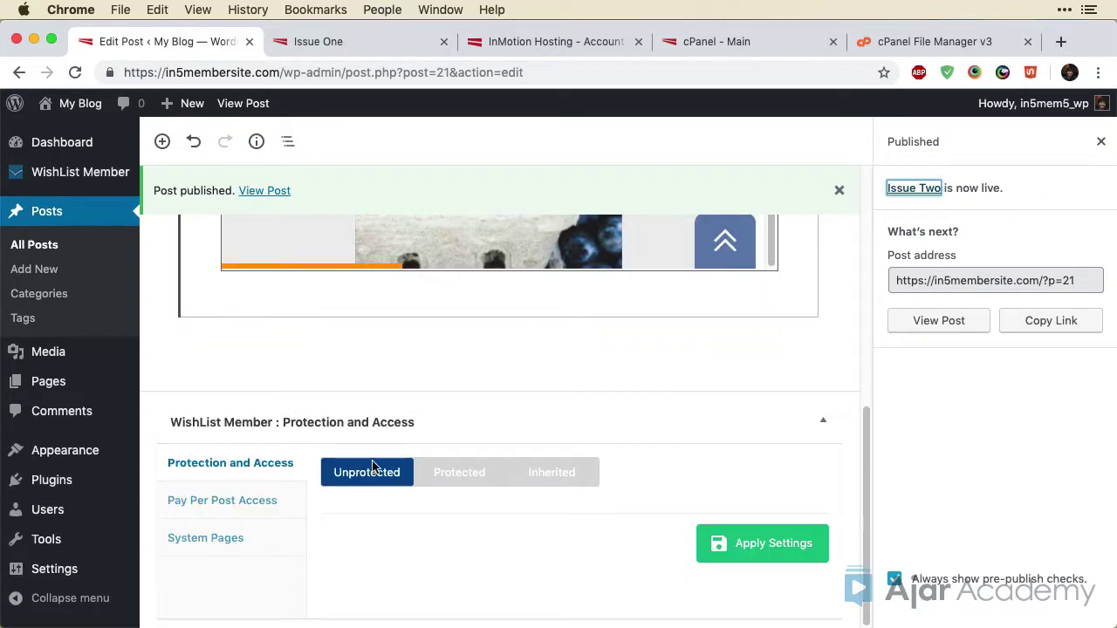
pyautogui.click(463, 479)
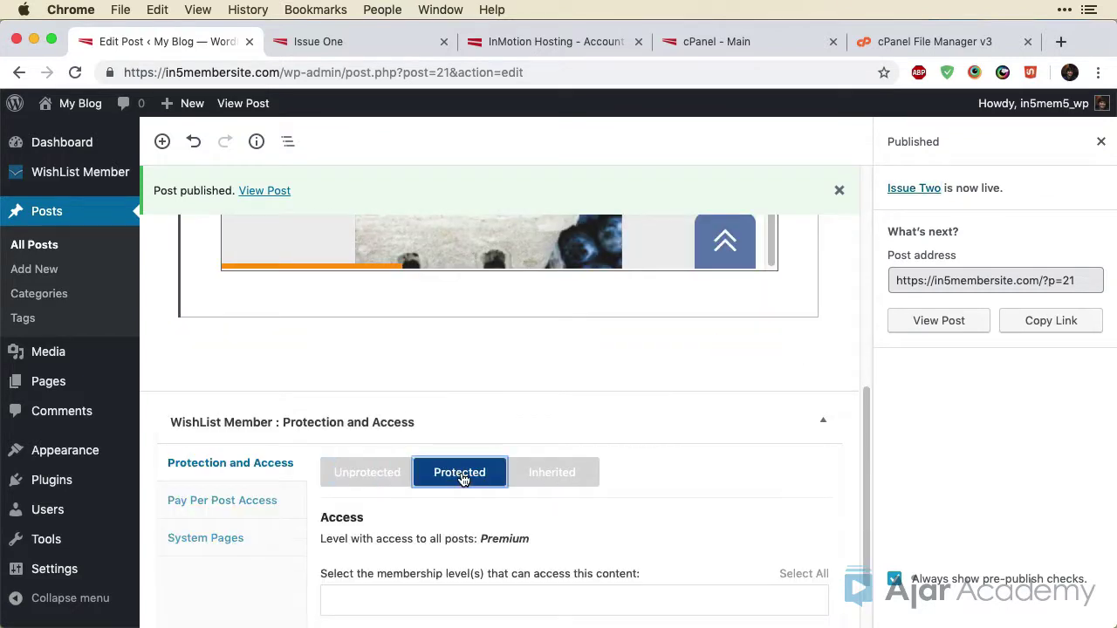
pyautogui.scroll(-2, 664, 437)
pyautogui.click(746, 599)
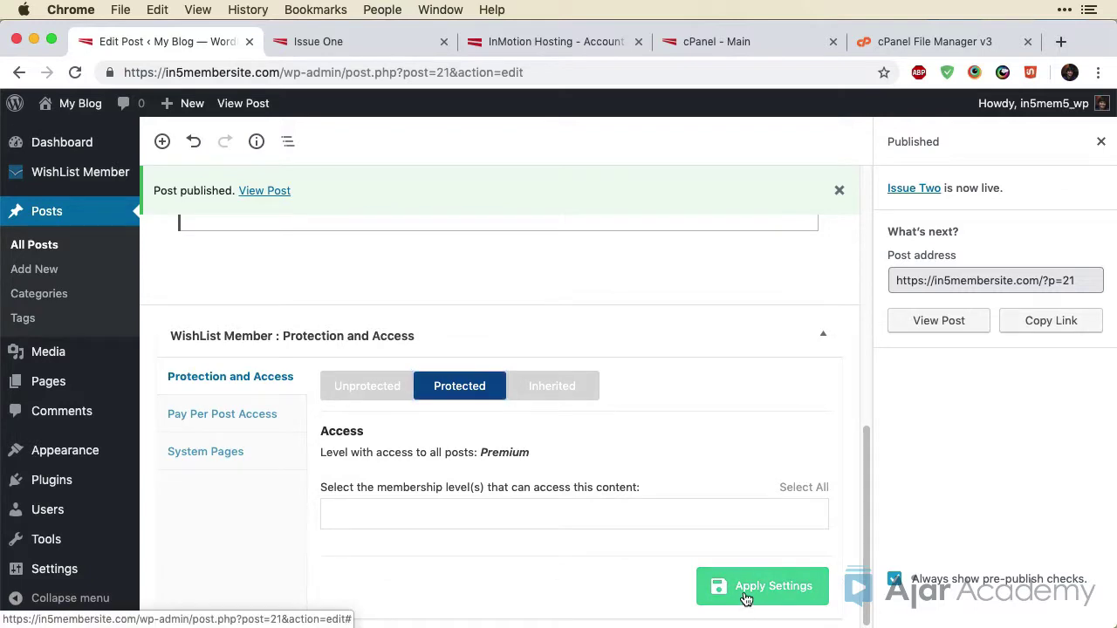
# Step: Close the publish summary panel and update the Issue Two post
pyautogui.scroll(5, 808, 413)
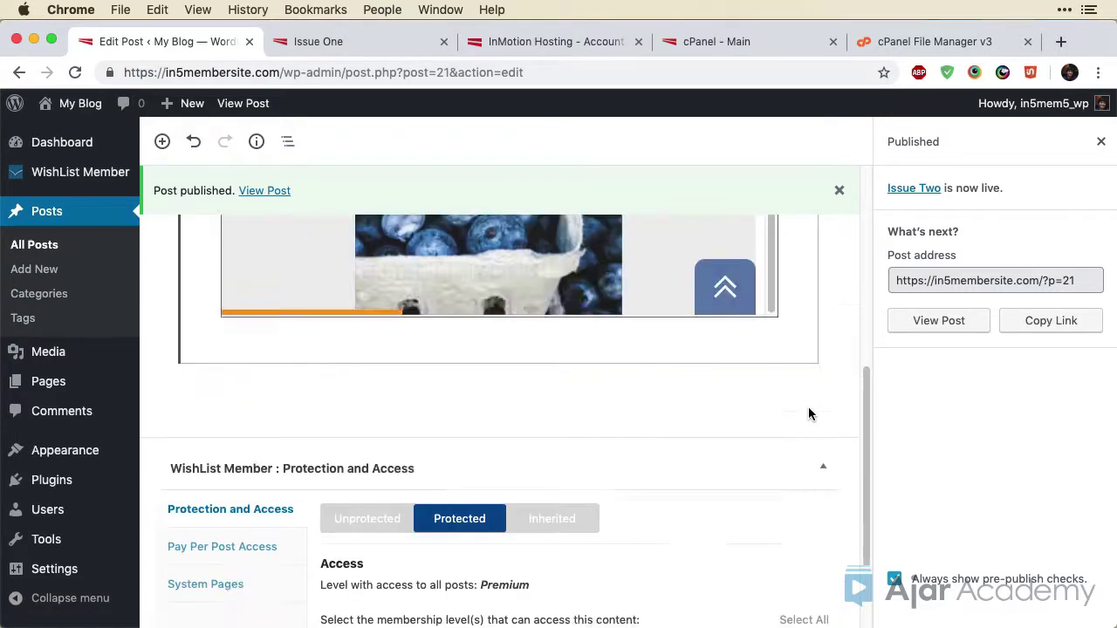
pyautogui.scroll(-3, 808, 413)
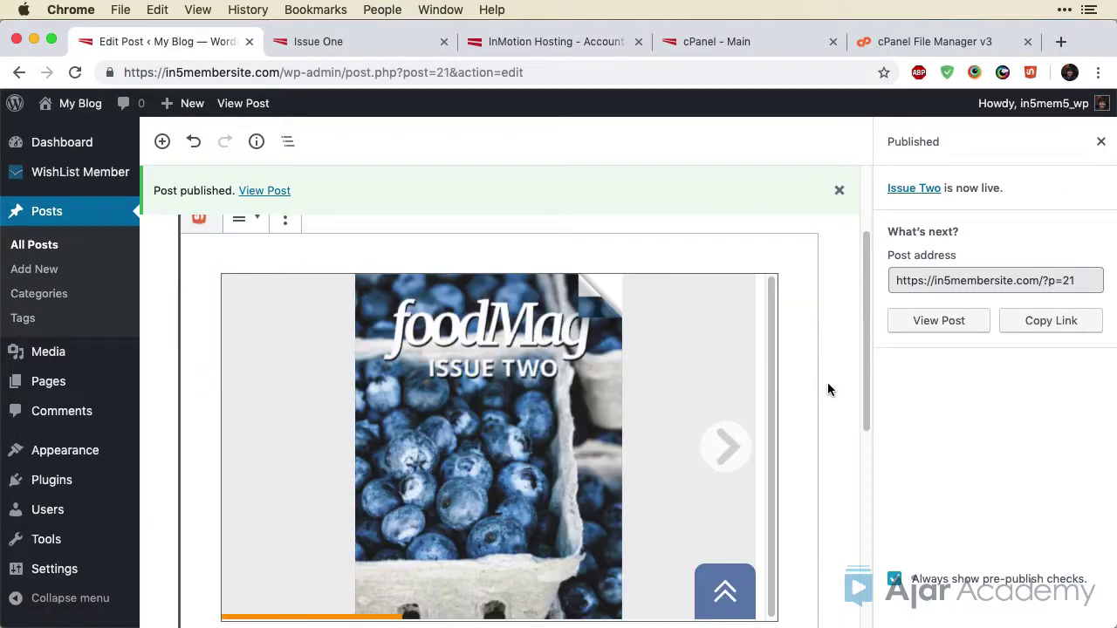
pyautogui.click(1097, 141)
pyautogui.click(1012, 143)
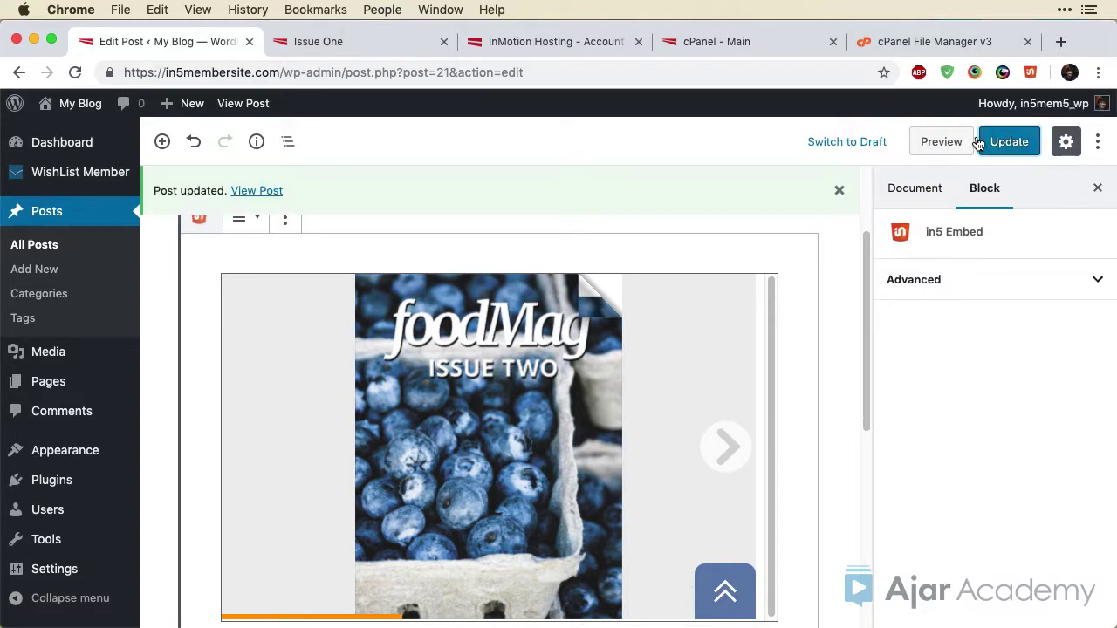
# Step: View the live Issue Two post in a new window and flip its foodMag flipbook forward and back
pyautogui.rightClick(273, 193)
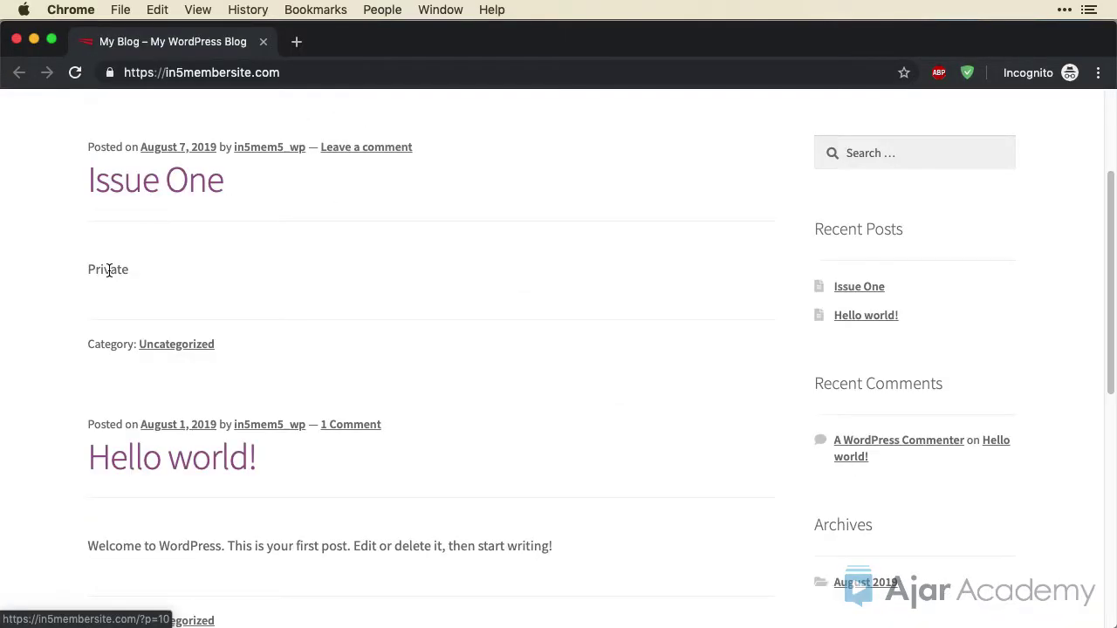
pyautogui.scroll(3, 108, 270)
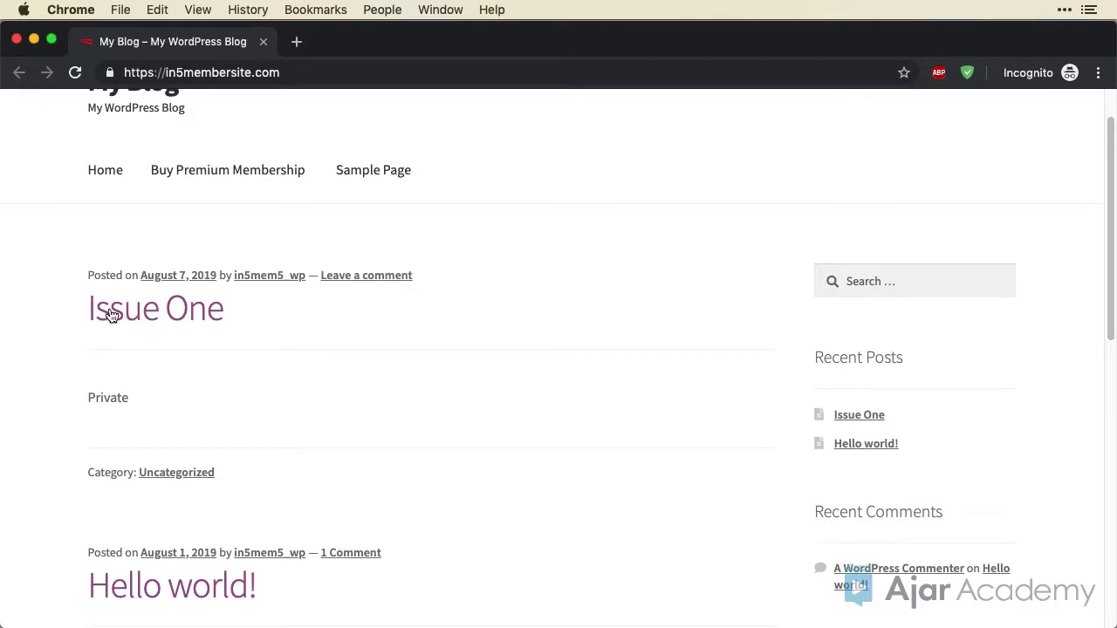
pyautogui.click(17, 39)
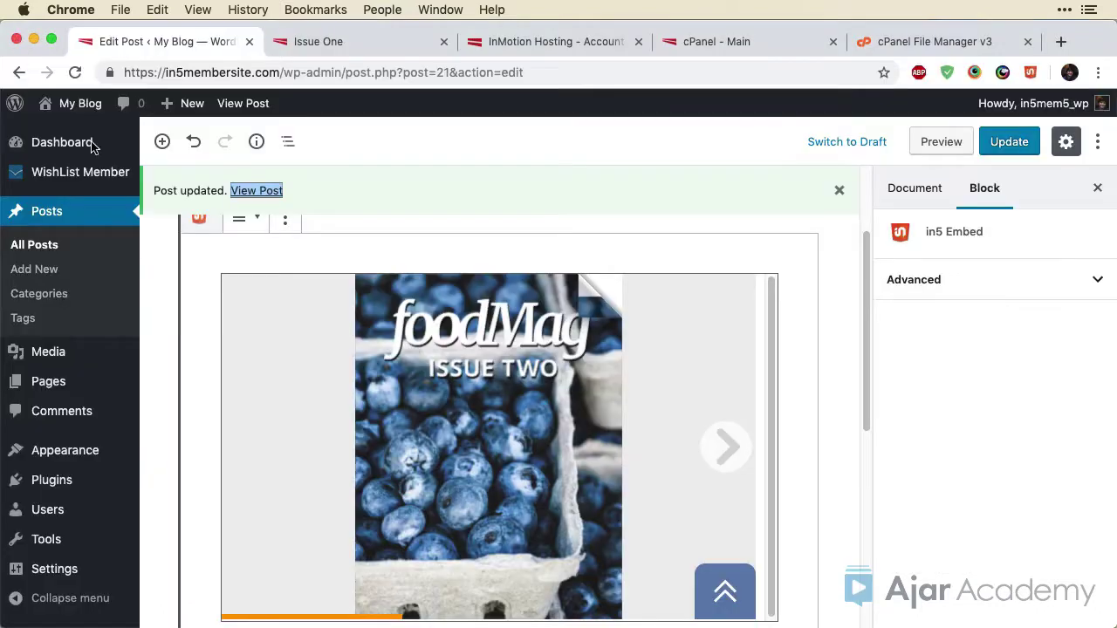
pyautogui.rightClick(280, 191)
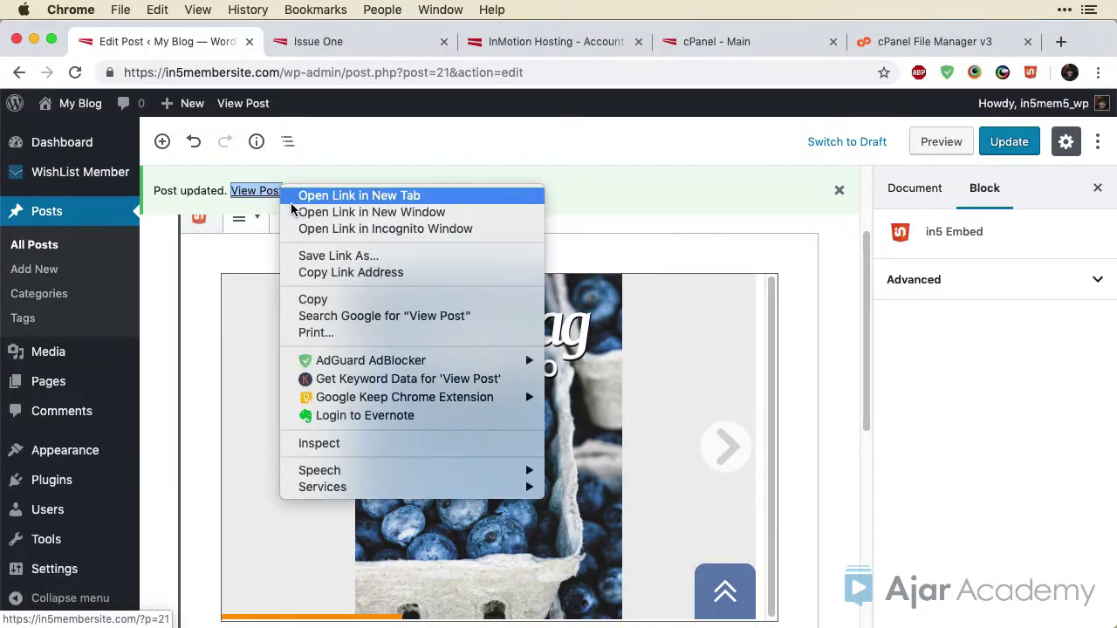
pyautogui.click(294, 212)
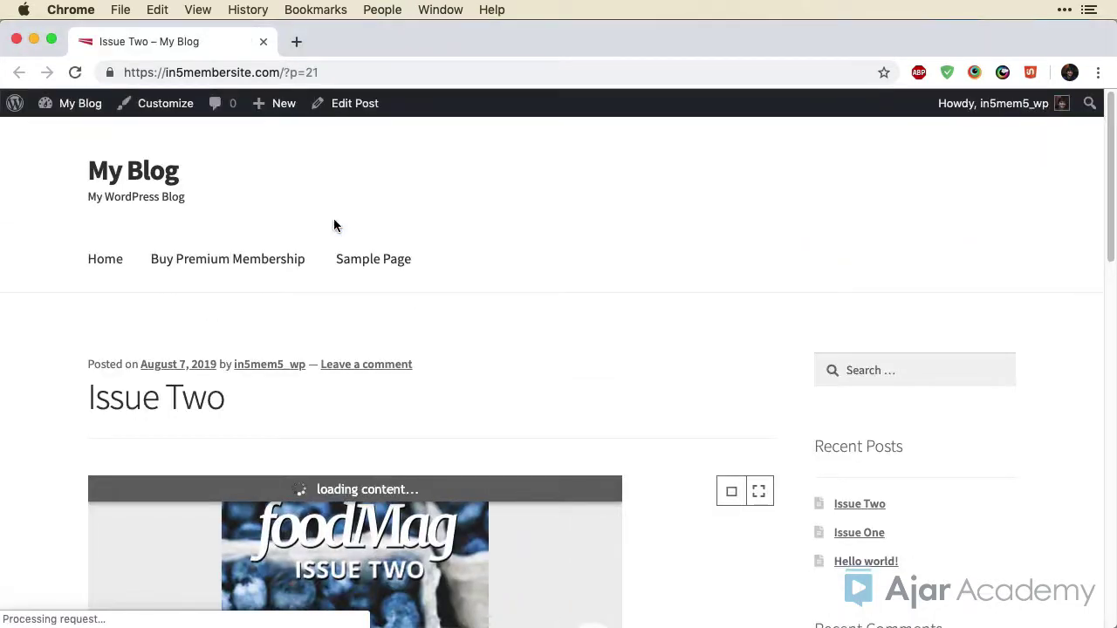
pyautogui.scroll(-5, 533, 277)
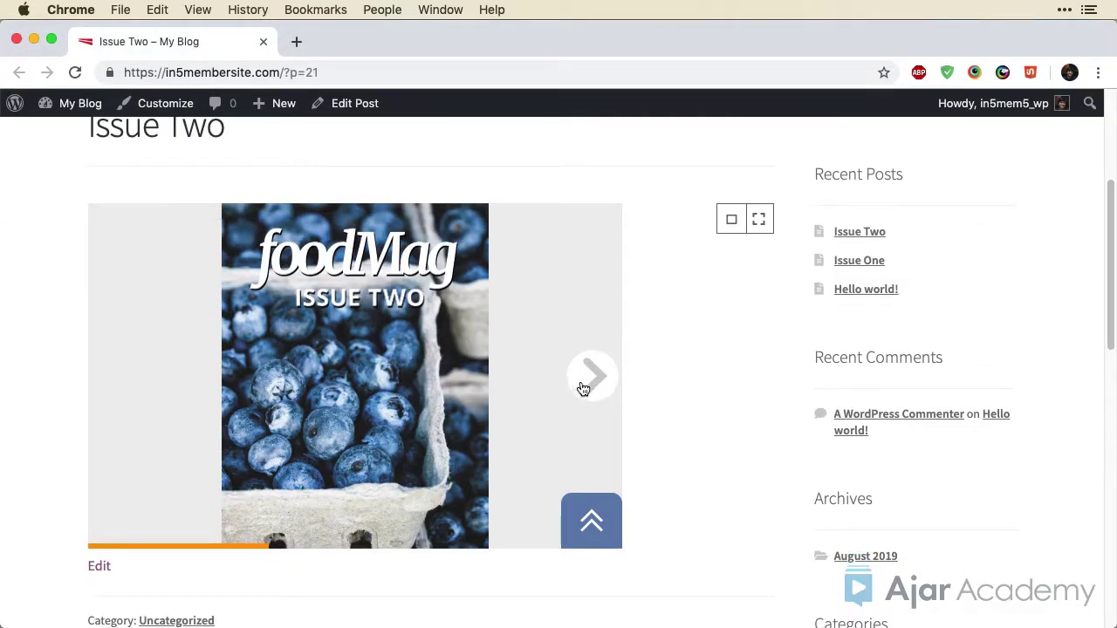
pyautogui.click(583, 388)
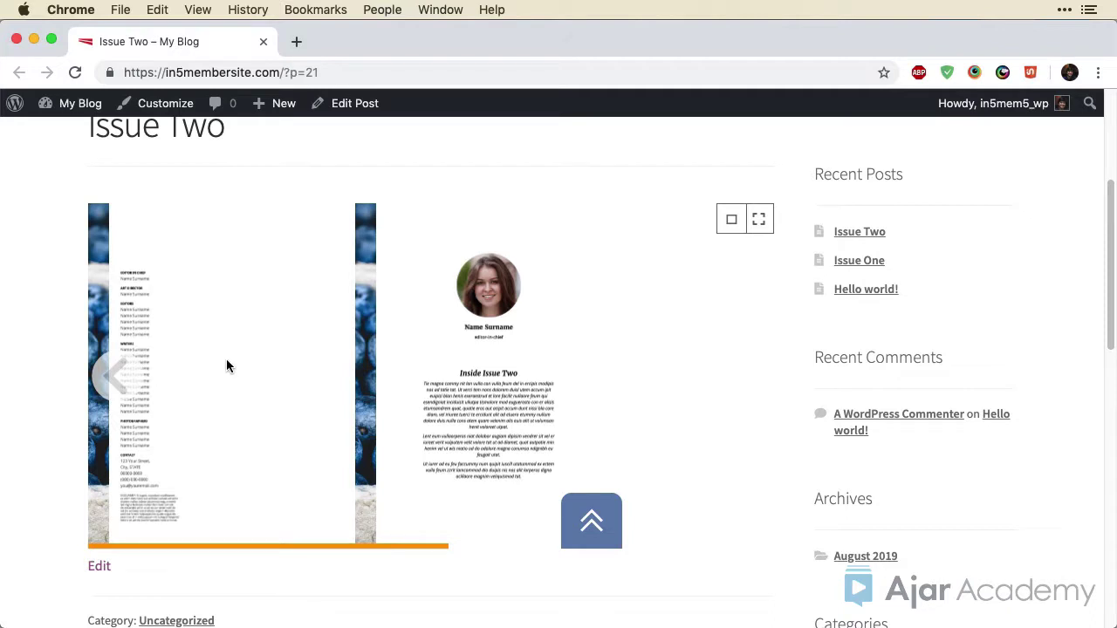
pyautogui.moveTo(172, 230); pyautogui.dragTo(534, 240)
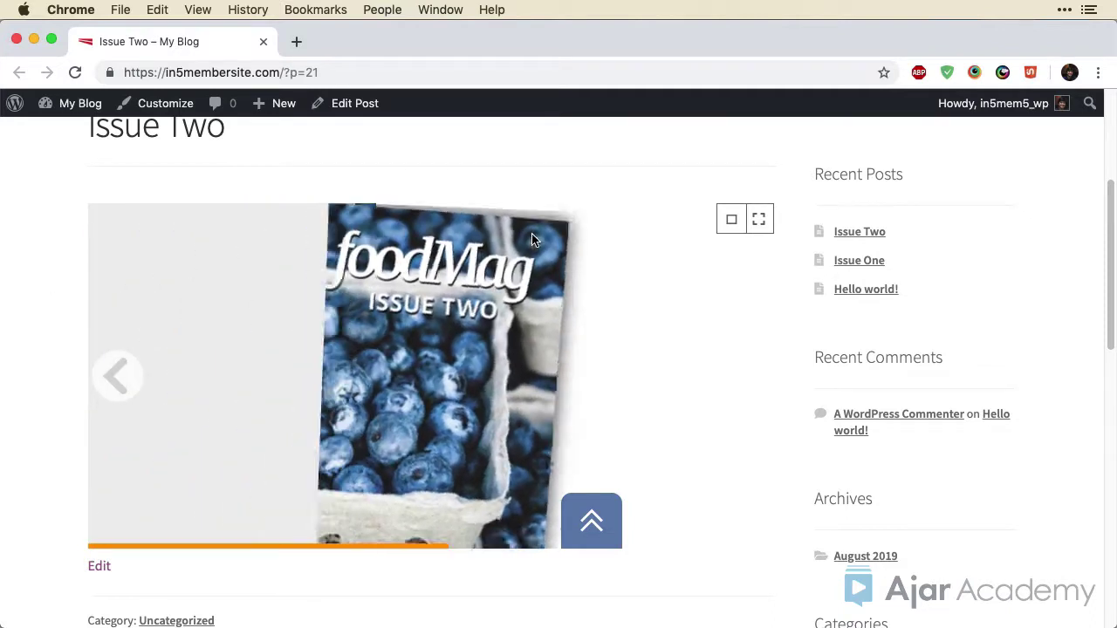
# Step: Close the preview window and update the Issue Two post again
pyautogui.click(17, 41)
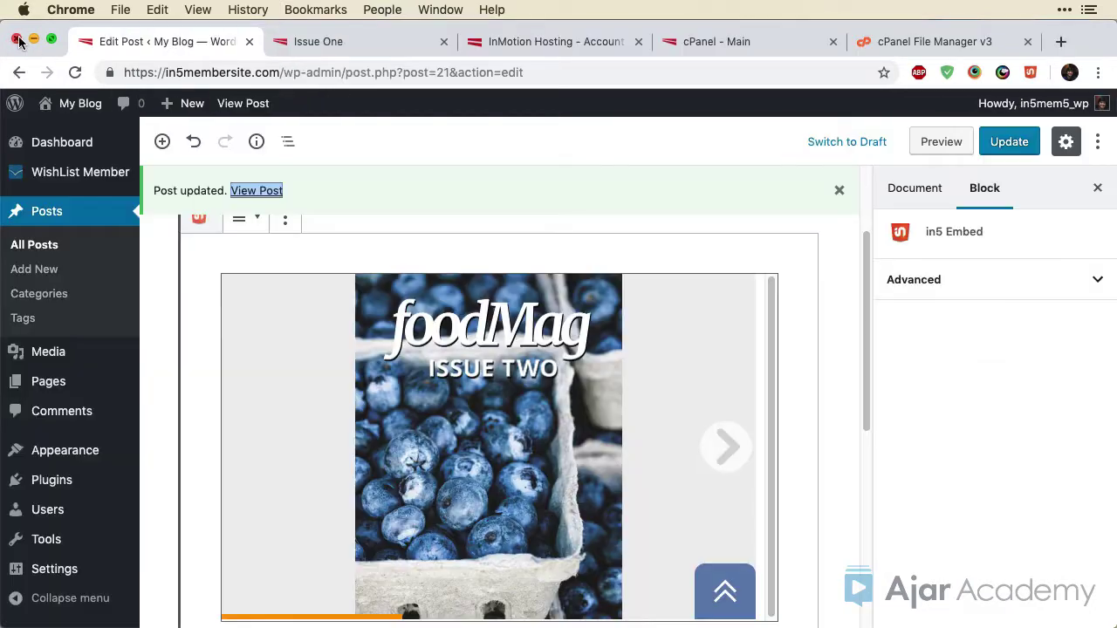
pyautogui.click(994, 147)
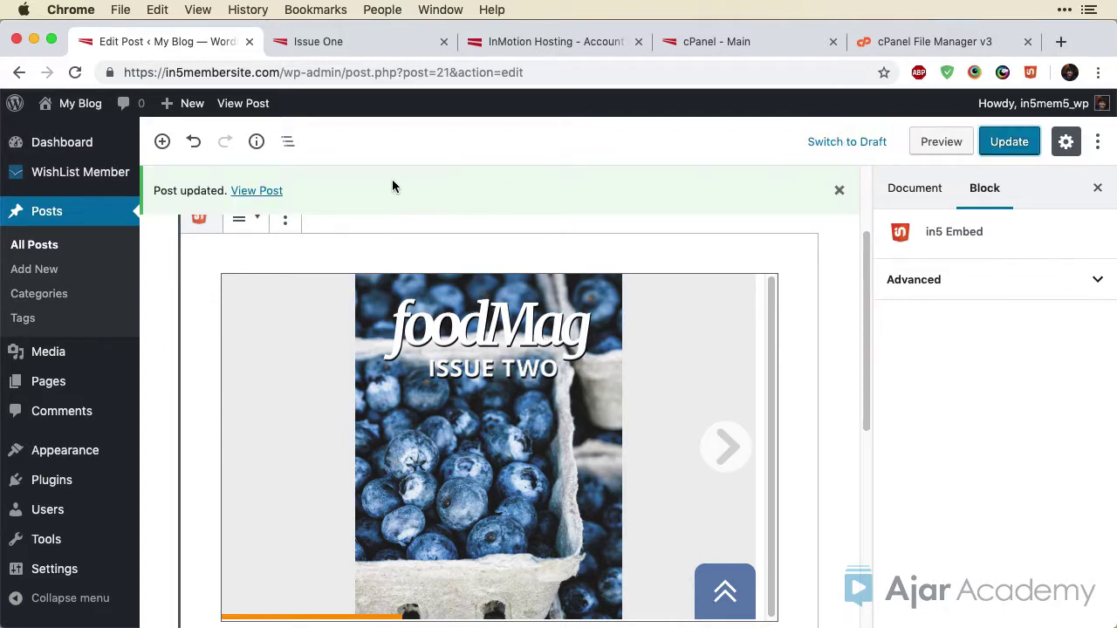
pyautogui.scroll(3, 384, 187)
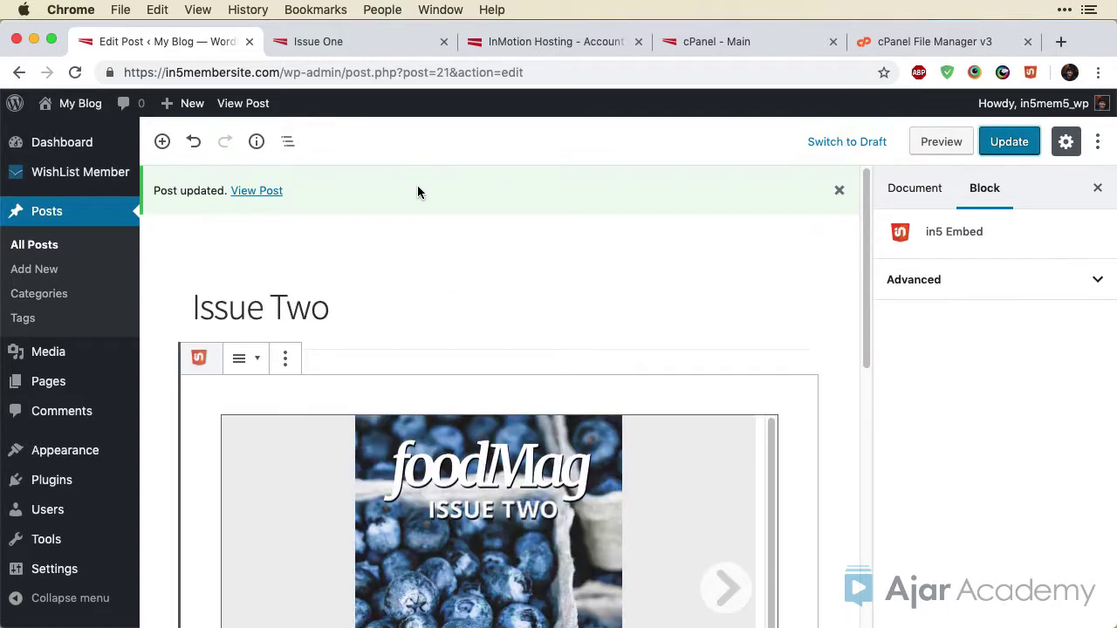
# Step: Create a new blank post titled 'Issue Three'
pyautogui.moveTo(177, 101)
pyautogui.click(178, 130)
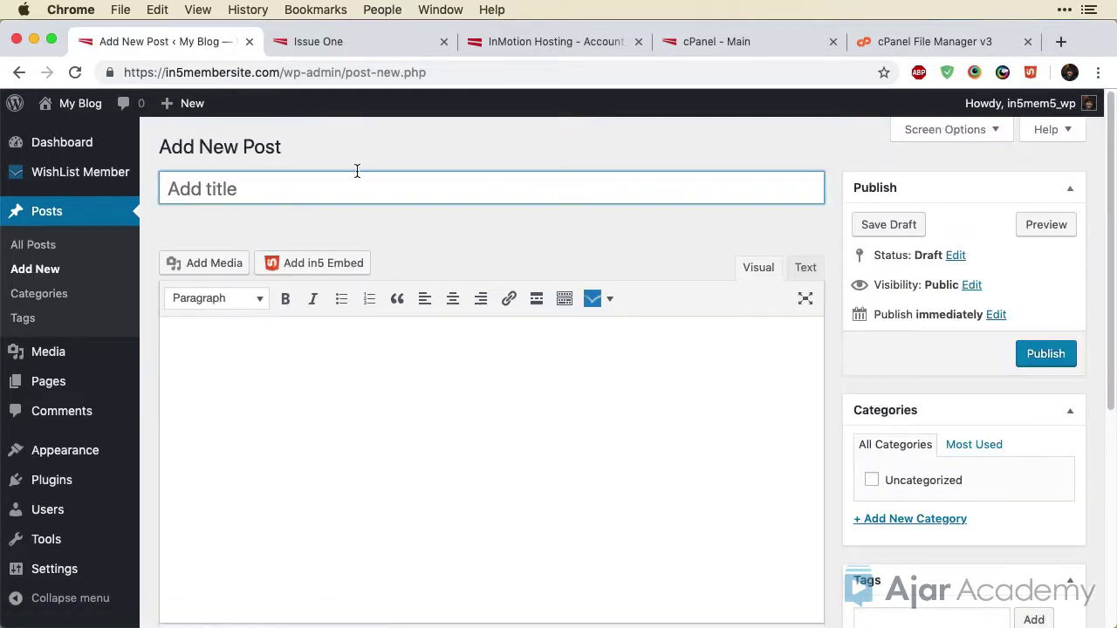
pyautogui.write('Issue Three')
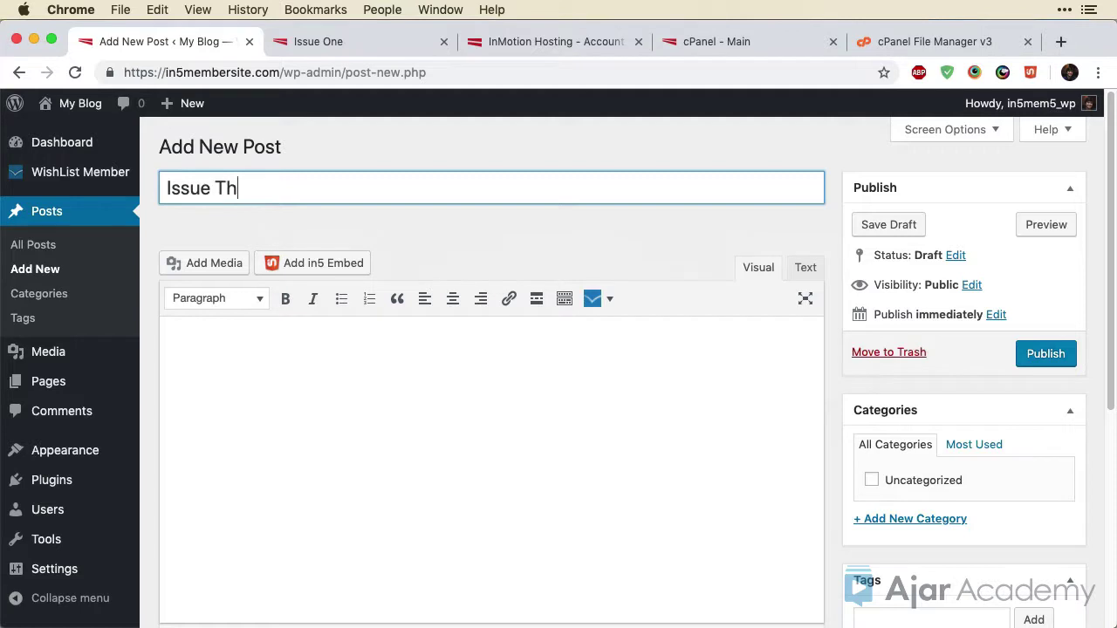
# Step: Upload foodmag_issue_3.zip to the custom files/premium folder in the in5 embed library
pyautogui.click(319, 262)
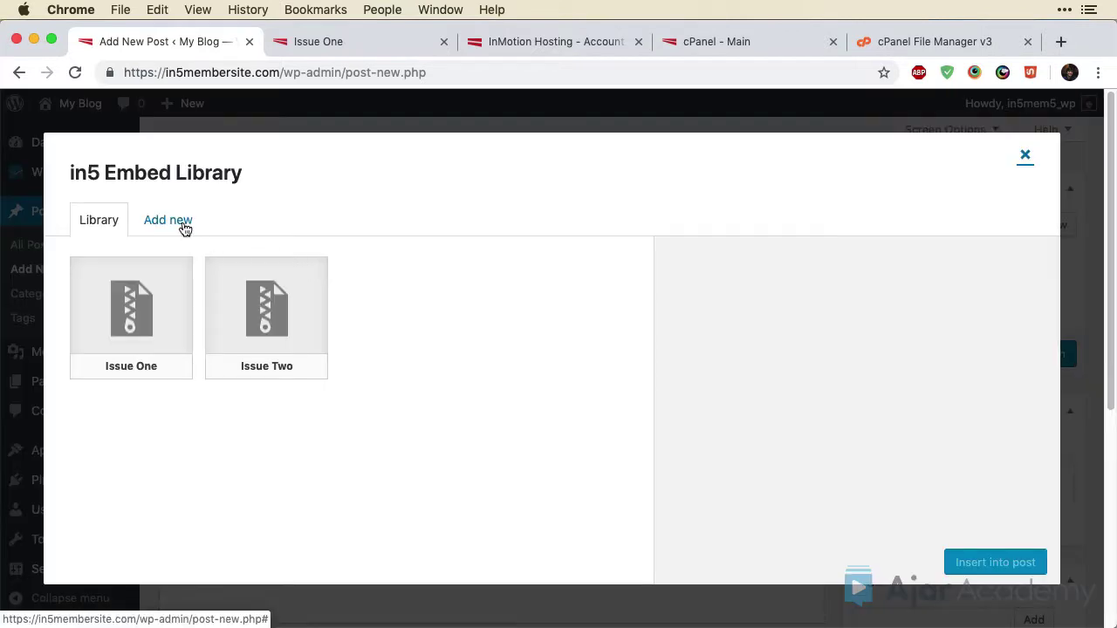
pyautogui.click(185, 228)
pyautogui.click(571, 426)
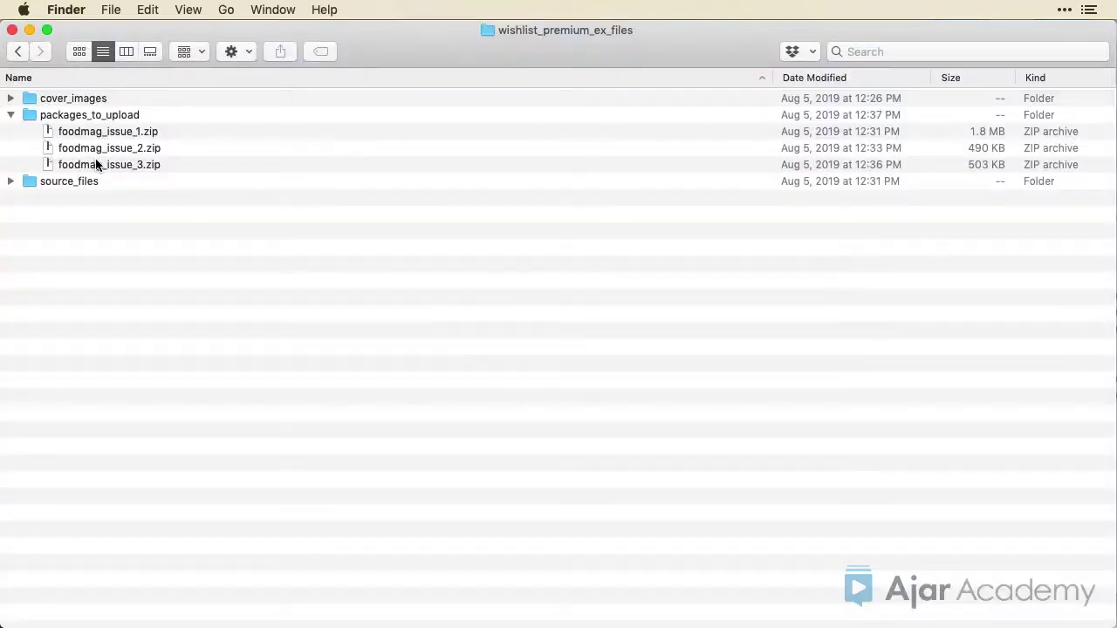
pyautogui.moveTo(96, 165); pyautogui.dragTo(561, 375)
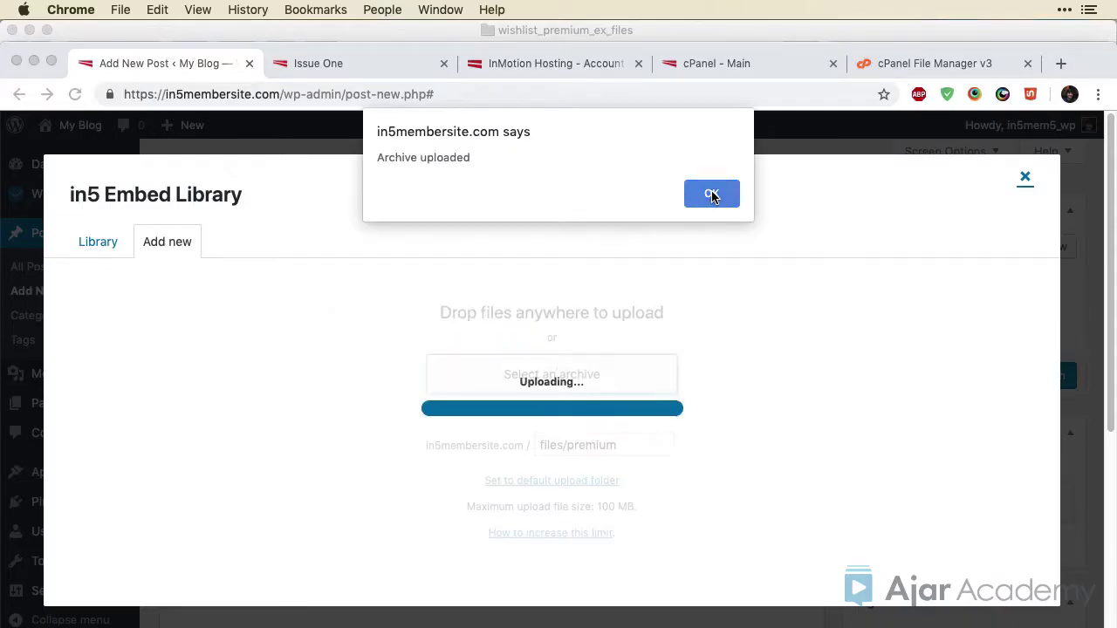
# Step: Insert the Issue Three embed at height 396, set to open in a new window
pyautogui.click(712, 195)
pyautogui.doubleClick(685, 544)
pyautogui.write('3')
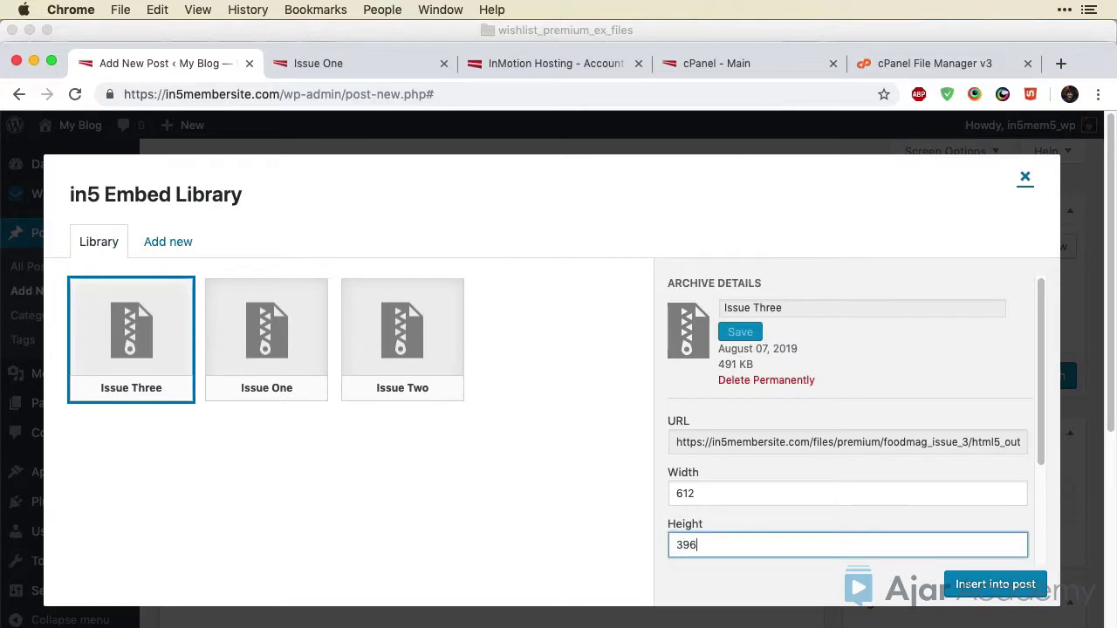
pyautogui.write('96')
pyautogui.scroll(-3, 748, 498)
pyautogui.click(675, 452)
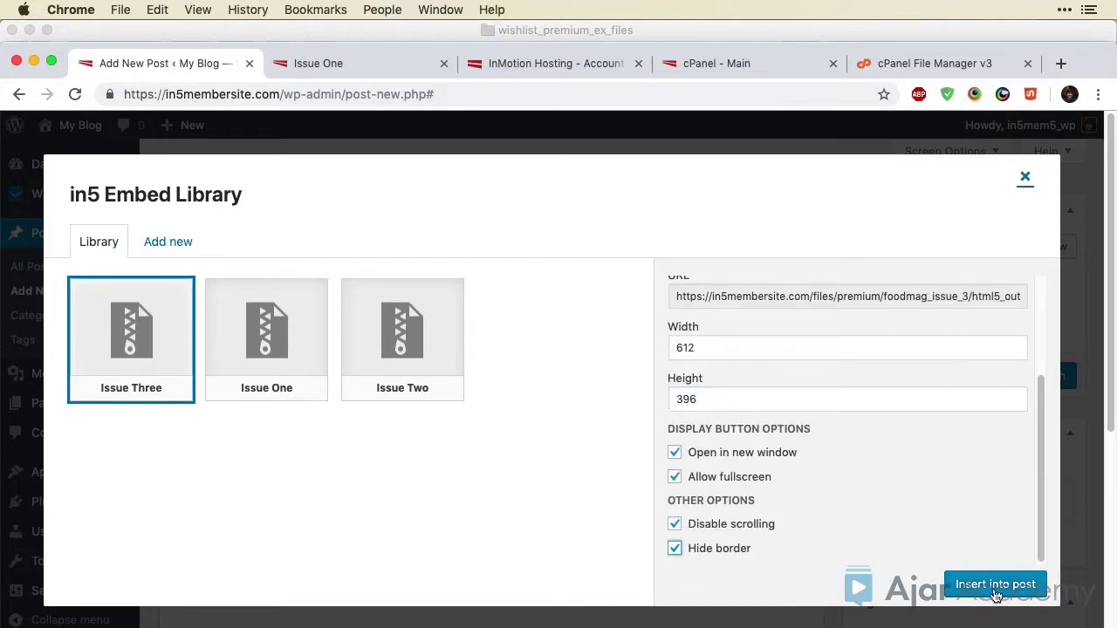
pyautogui.click(995, 585)
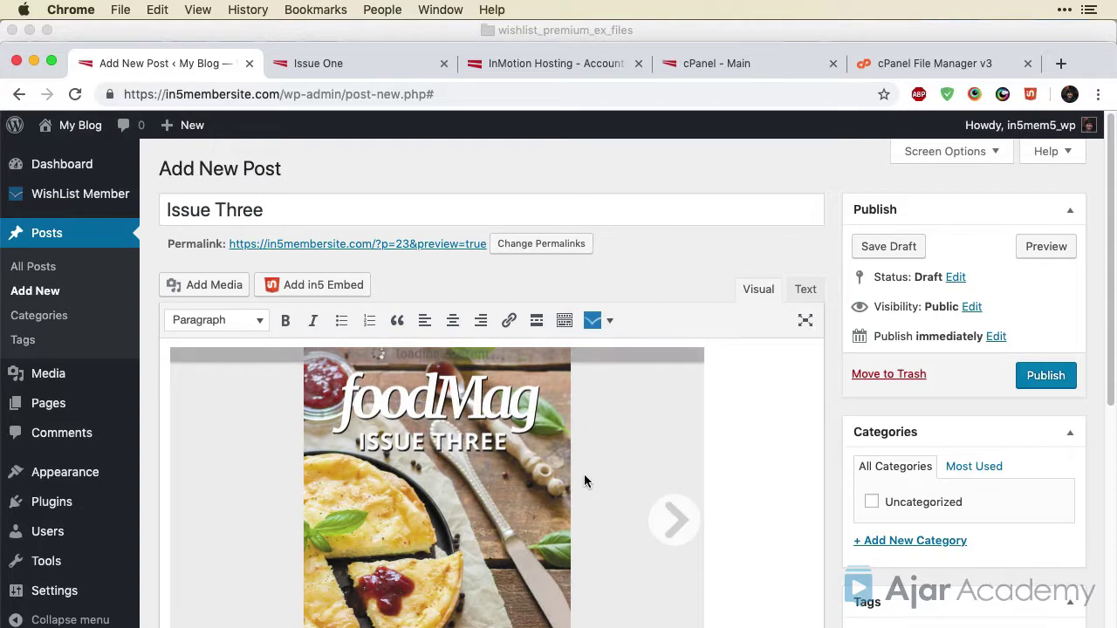
# Step: Choose Protected in WishList Member Protection and Access, apply settings, and publish Issue Three
pyautogui.scroll(-3, 419, 464)
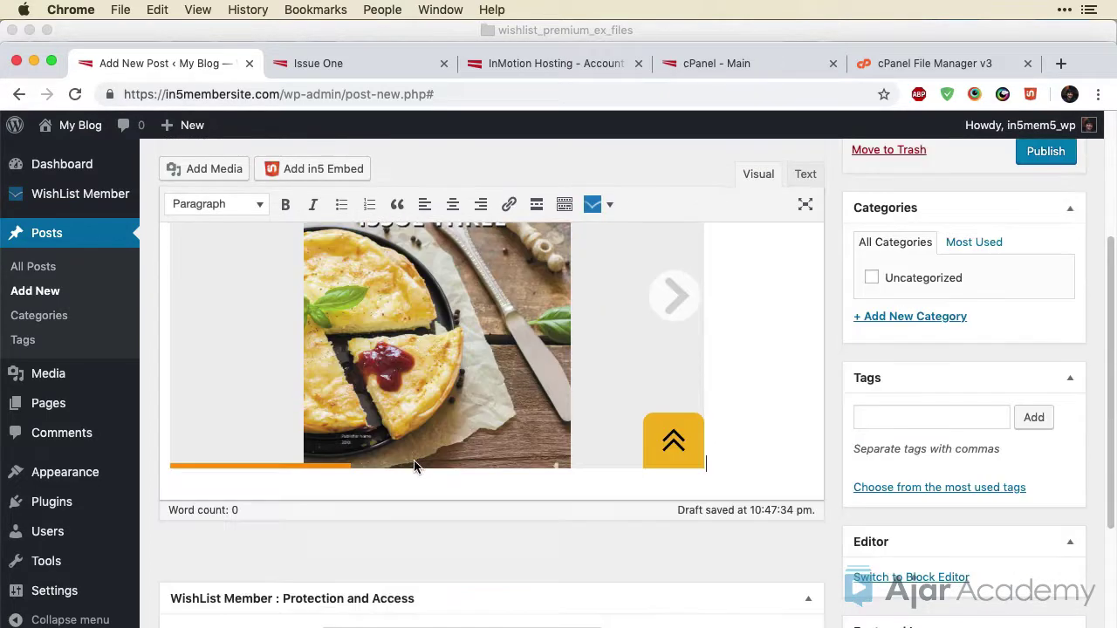
pyautogui.scroll(-5, 377, 426)
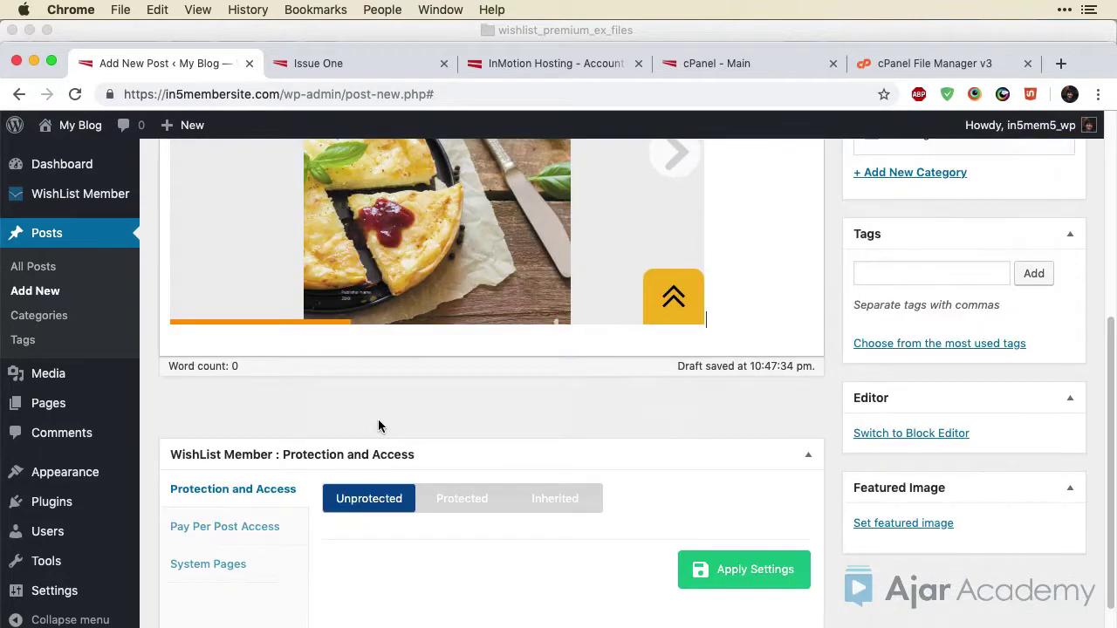
pyautogui.click(467, 429)
pyautogui.scroll(-2, 644, 492)
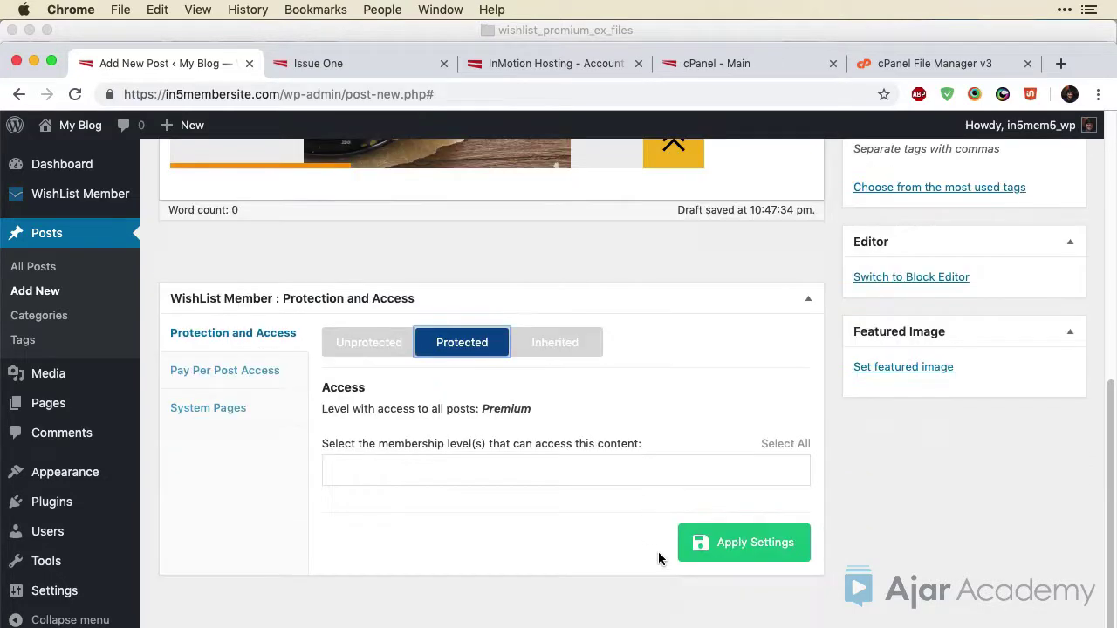
pyautogui.click(717, 544)
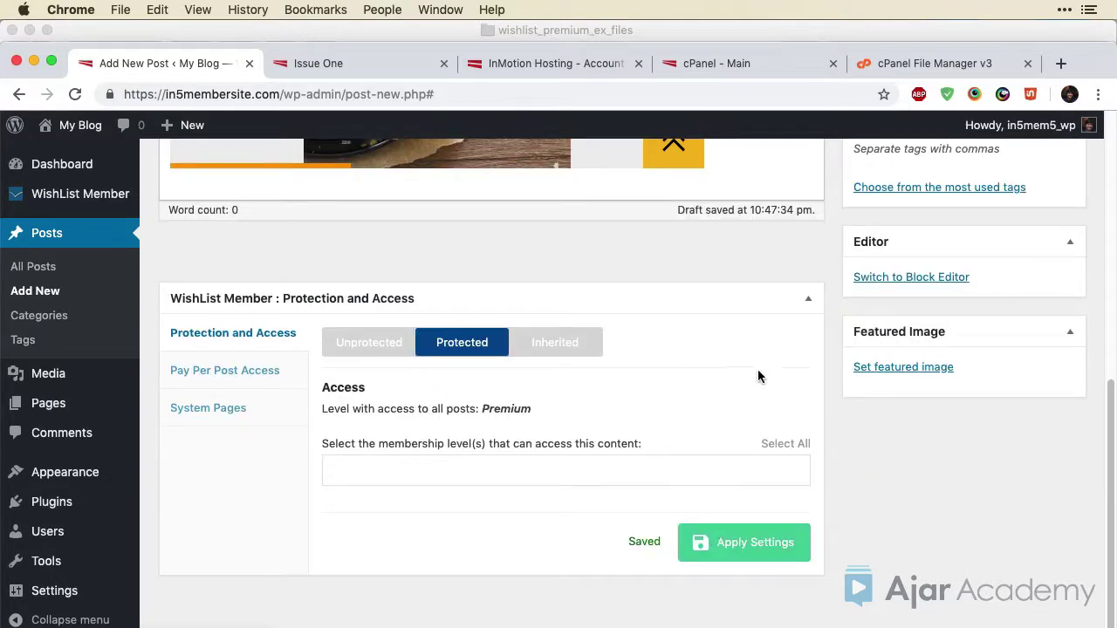
pyautogui.scroll(10, 758, 369)
pyautogui.click(1044, 376)
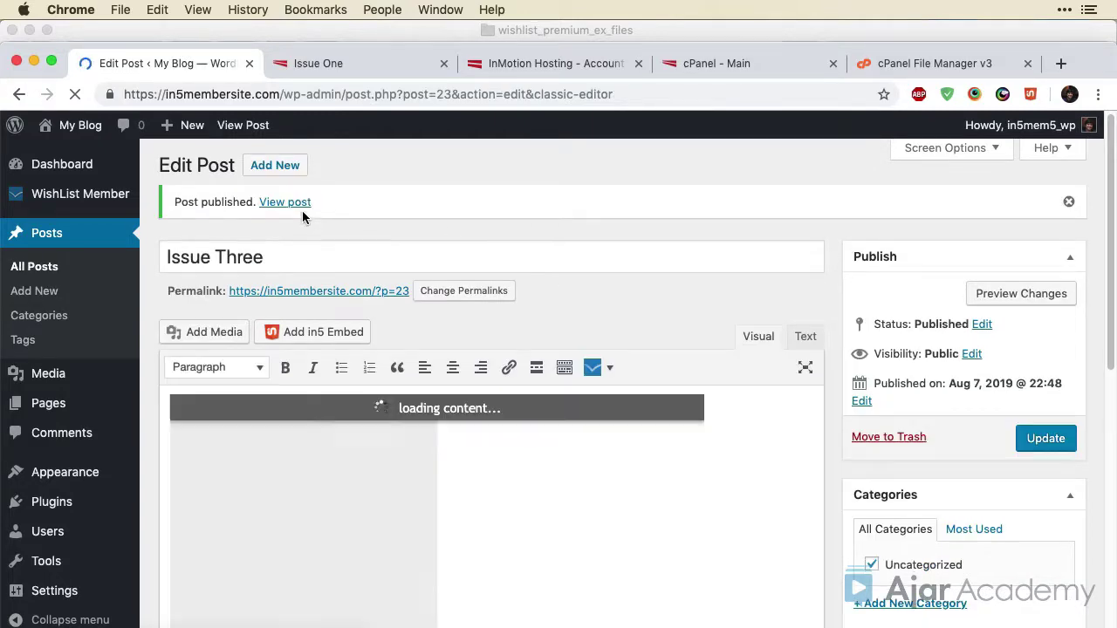
pyautogui.rightClick(302, 208)
pyautogui.click(311, 224)
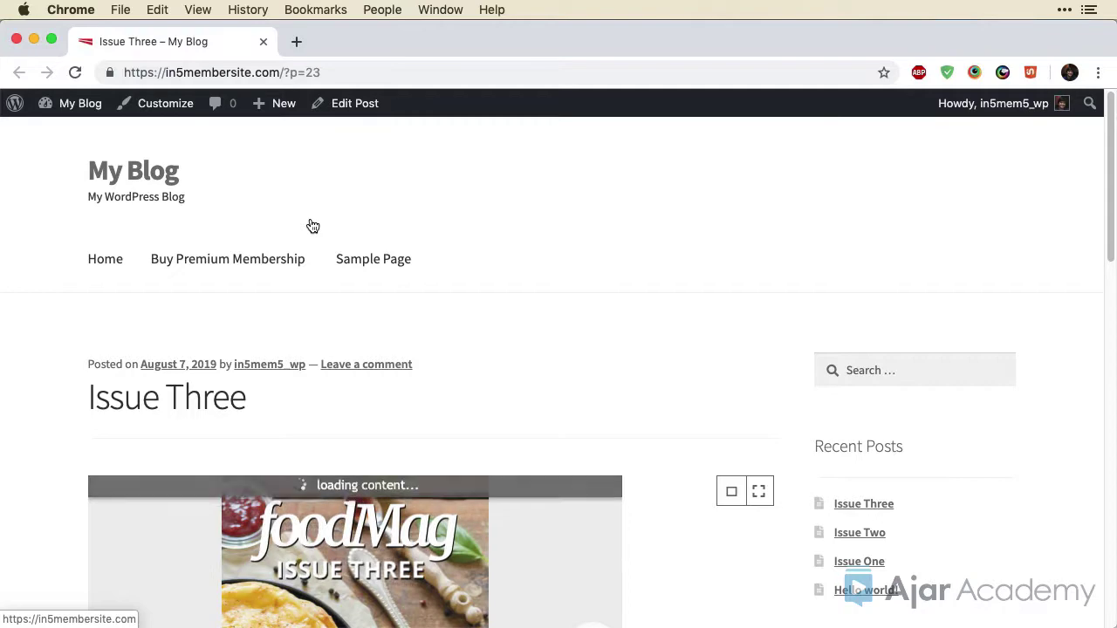
pyautogui.scroll(-4, 546, 326)
pyautogui.click(593, 369)
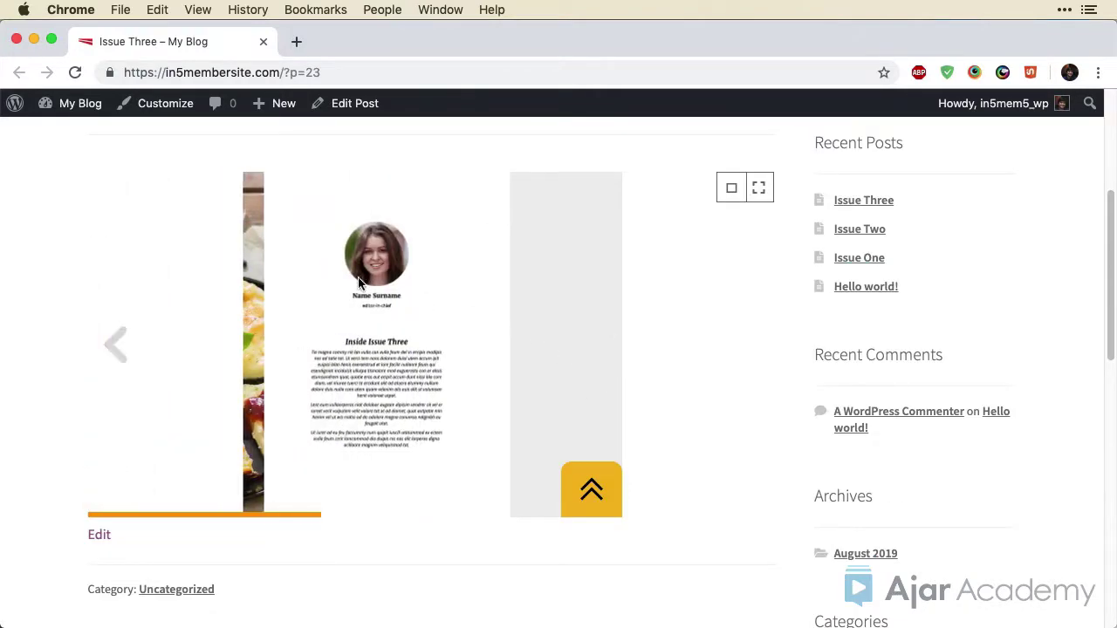
pyautogui.click(17, 39)
pyautogui.scroll(-2, 489, 349)
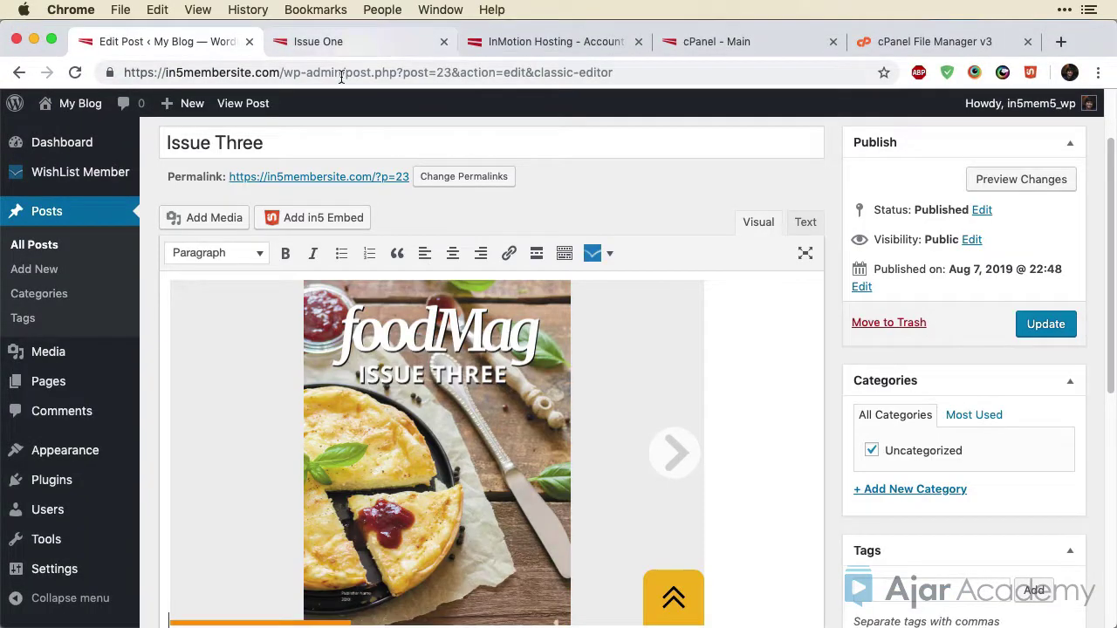
pyautogui.rightClick(320, 176)
pyautogui.click(332, 216)
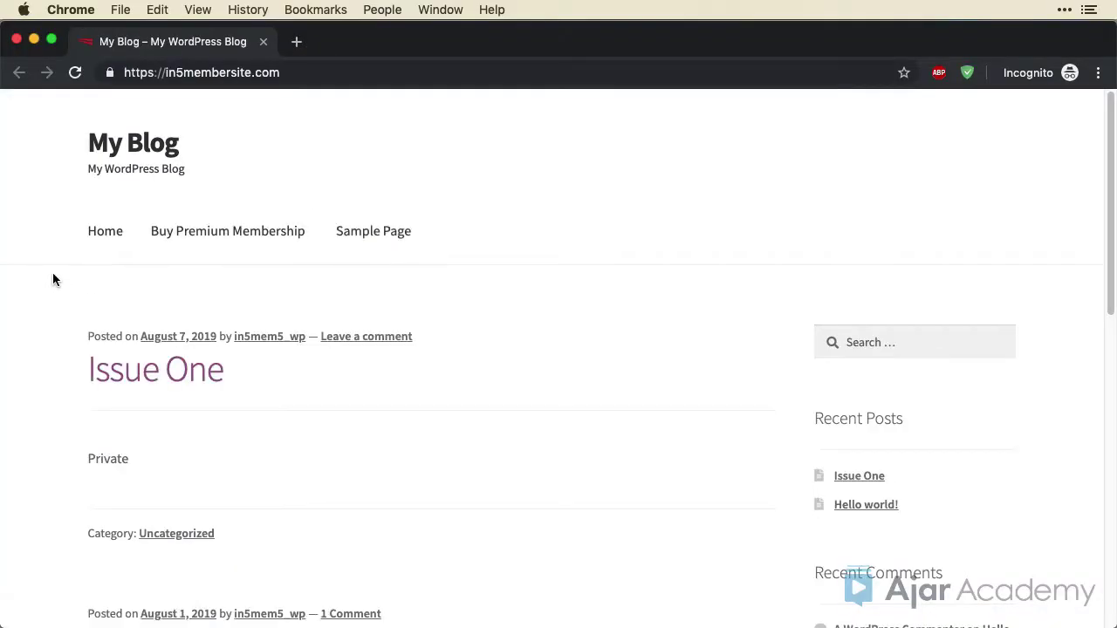
pyautogui.click(16, 39)
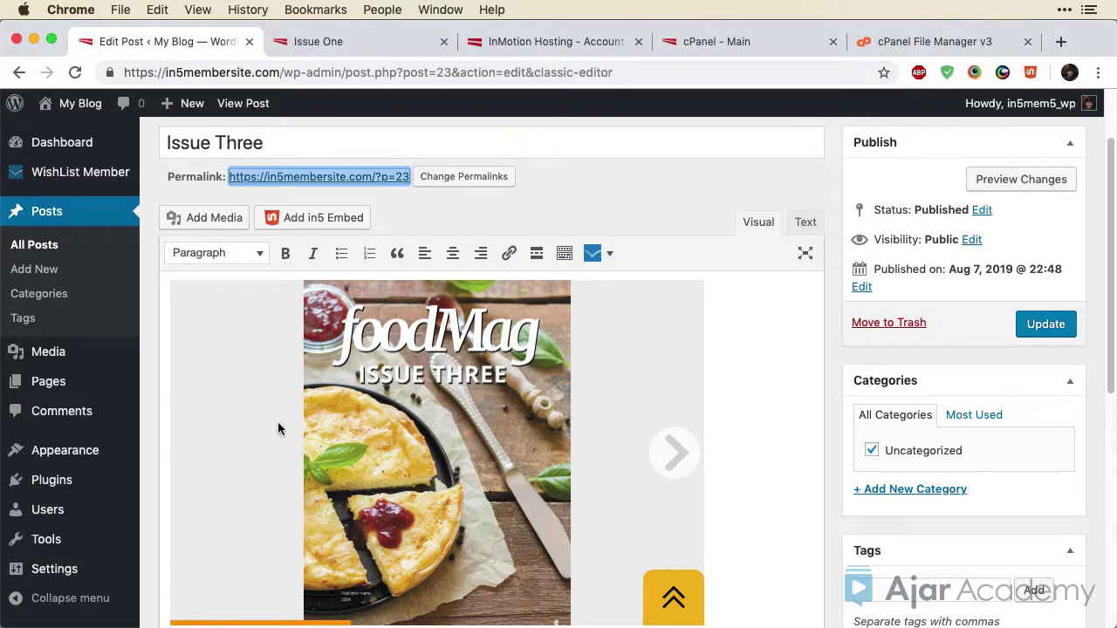